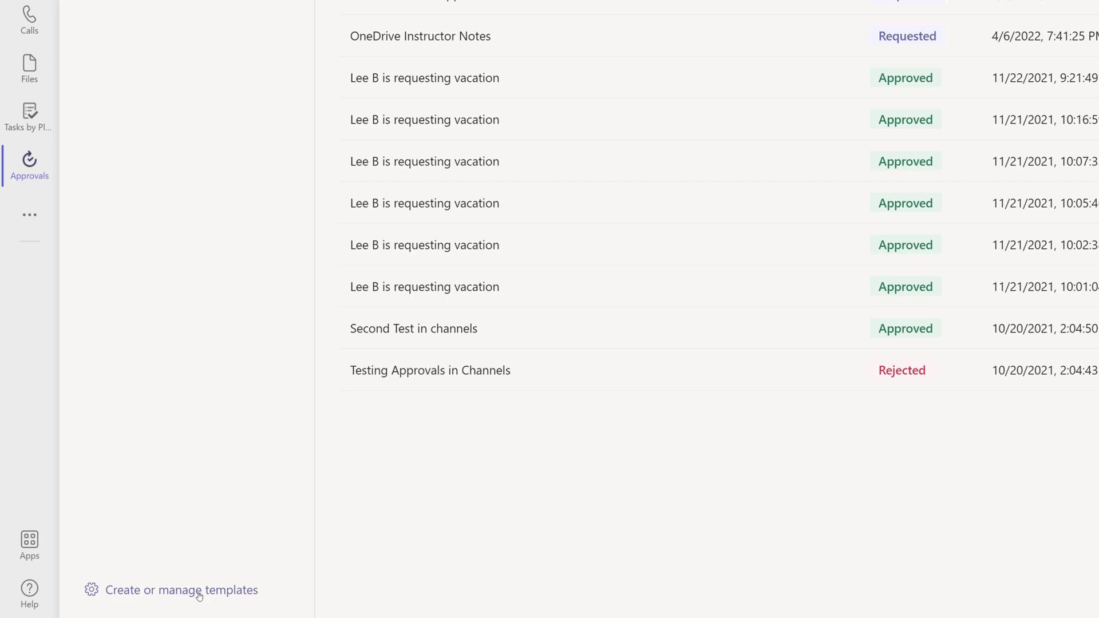
Open the approval template management page and set the template scope to Heathers Testing Team
left_click(221, 593)
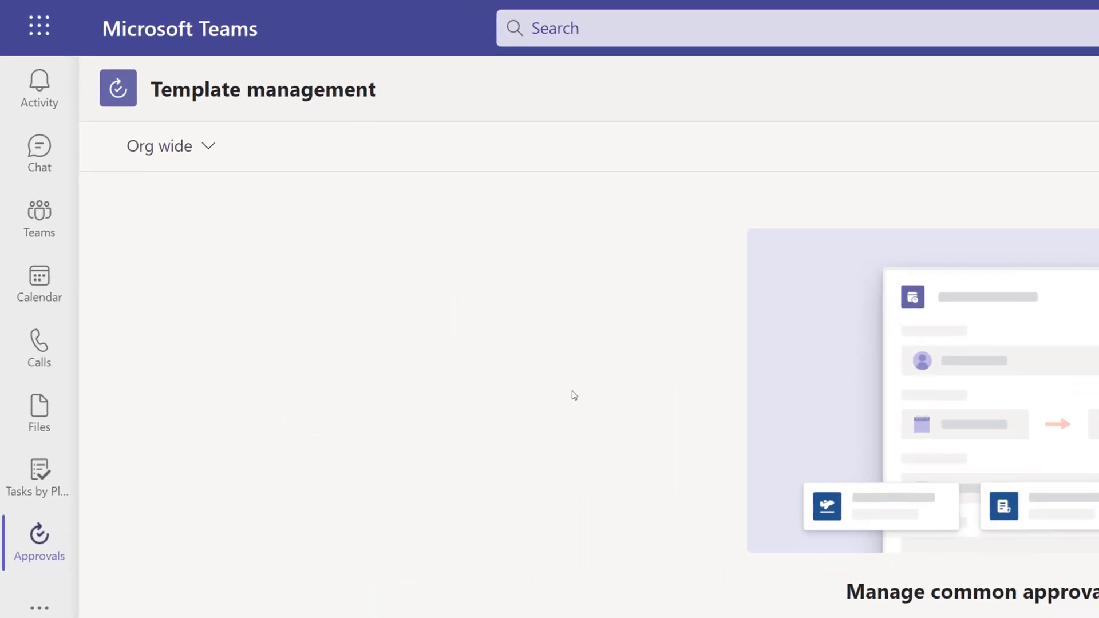
left_click(212, 153)
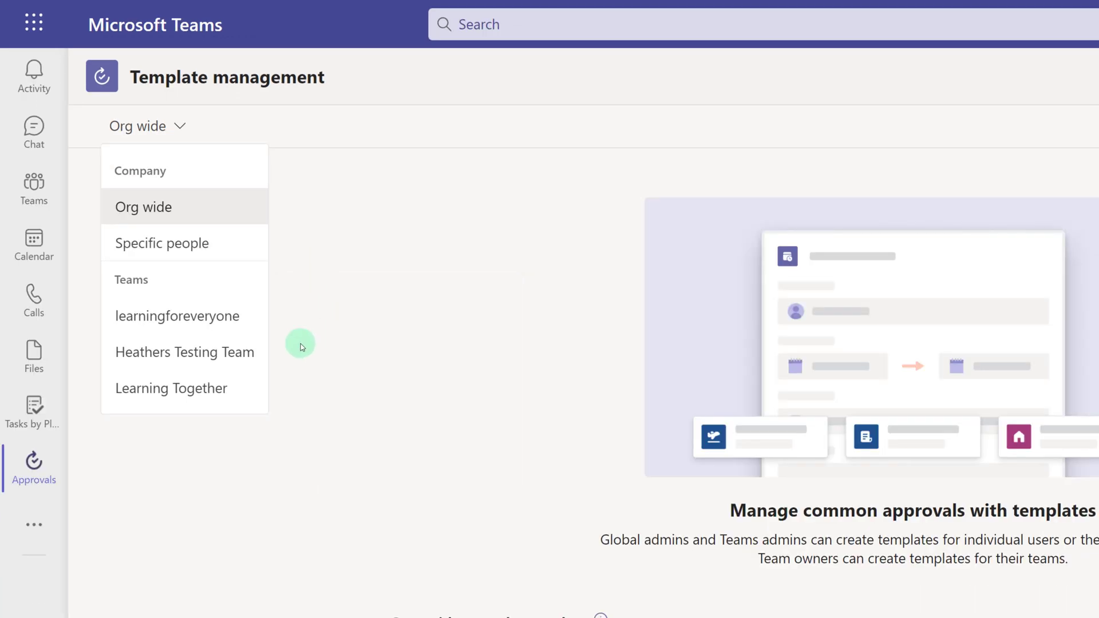
left_click(194, 364)
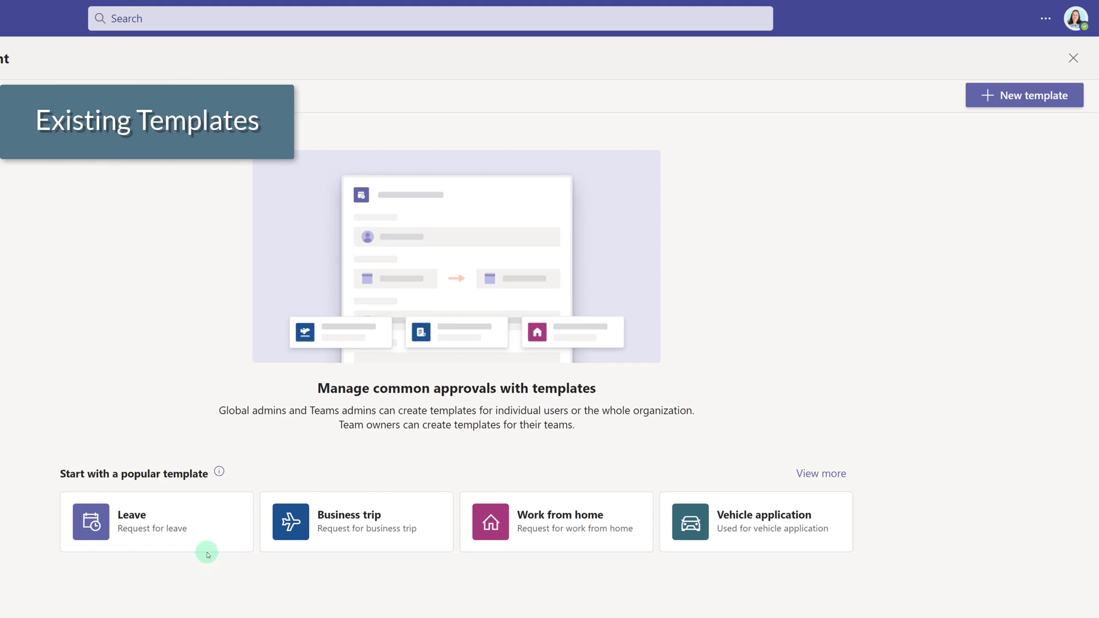
Choose the popular Leave template, review its leave type options, and continue to the instance type choice
left_click(205, 533)
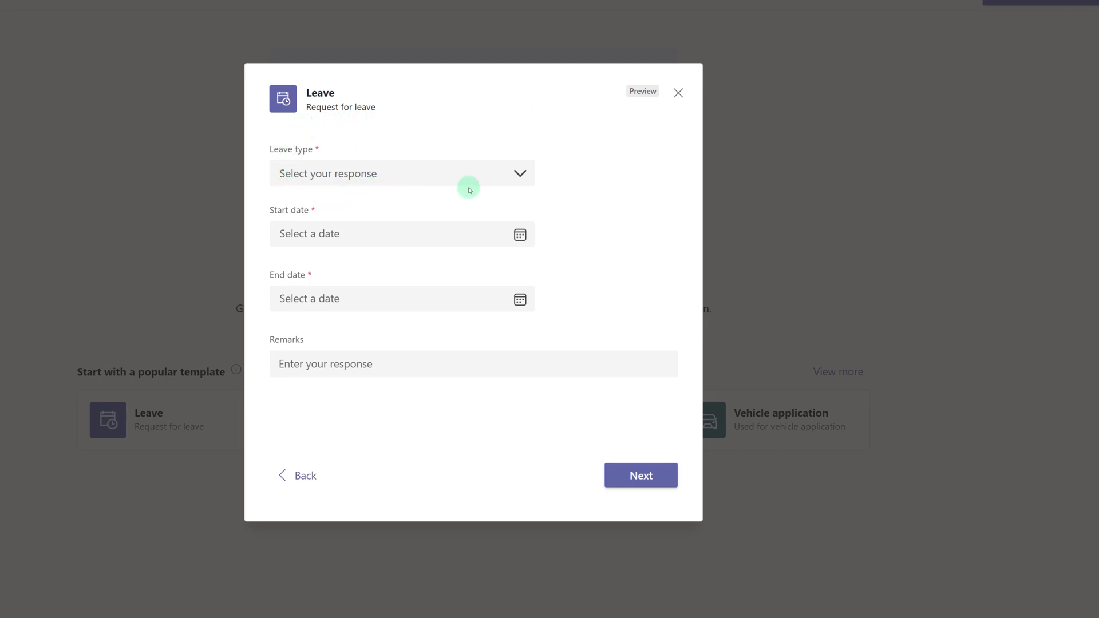
left_click(522, 174)
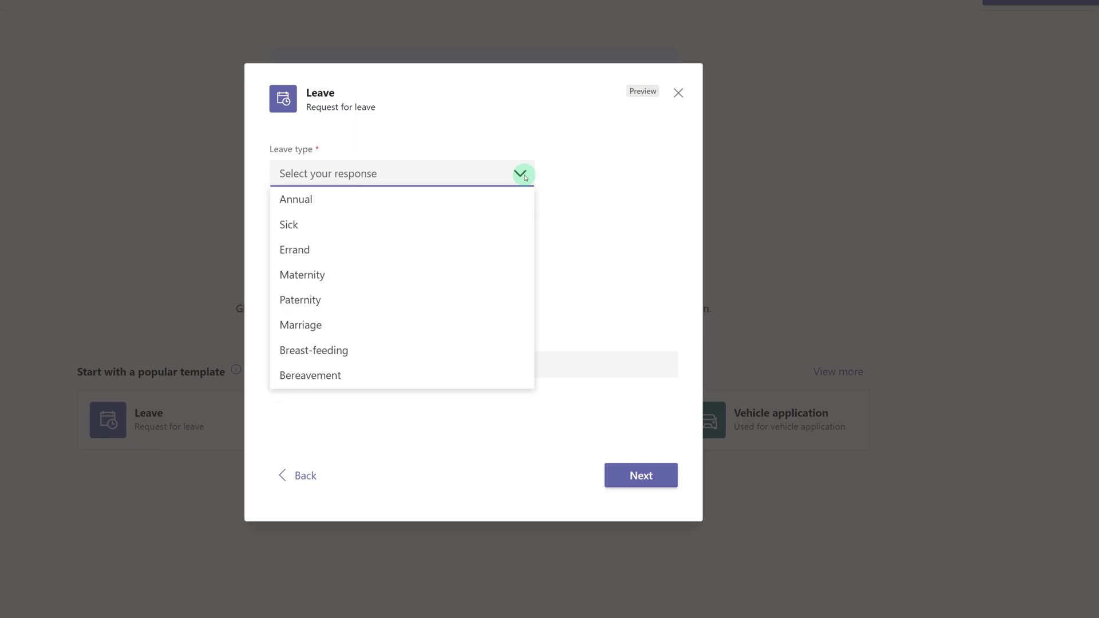
left_click(524, 176)
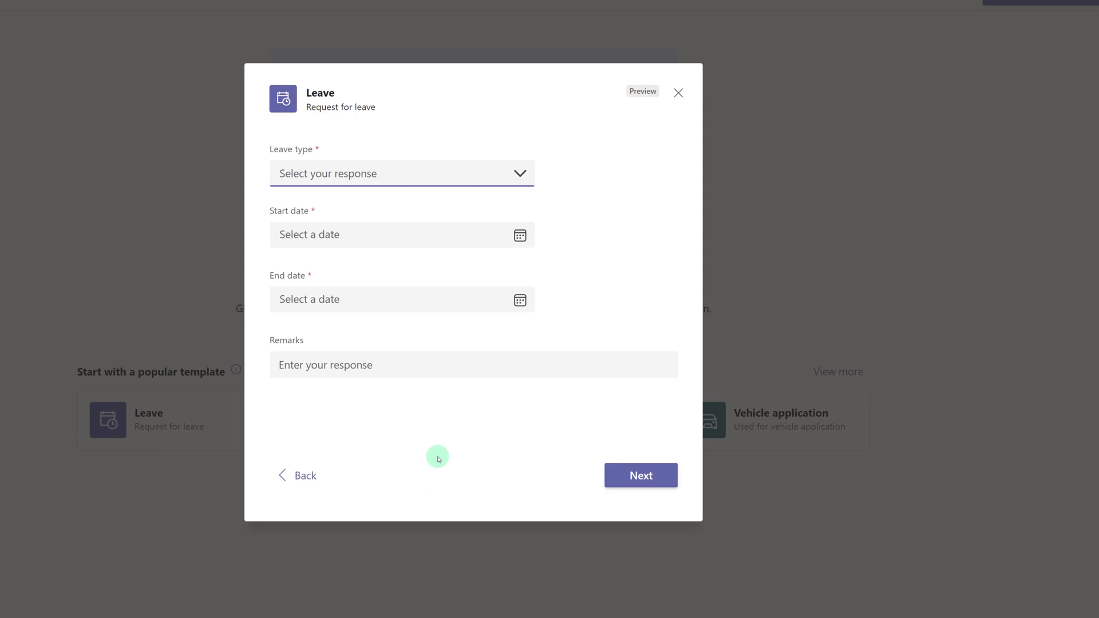
left_click(641, 482)
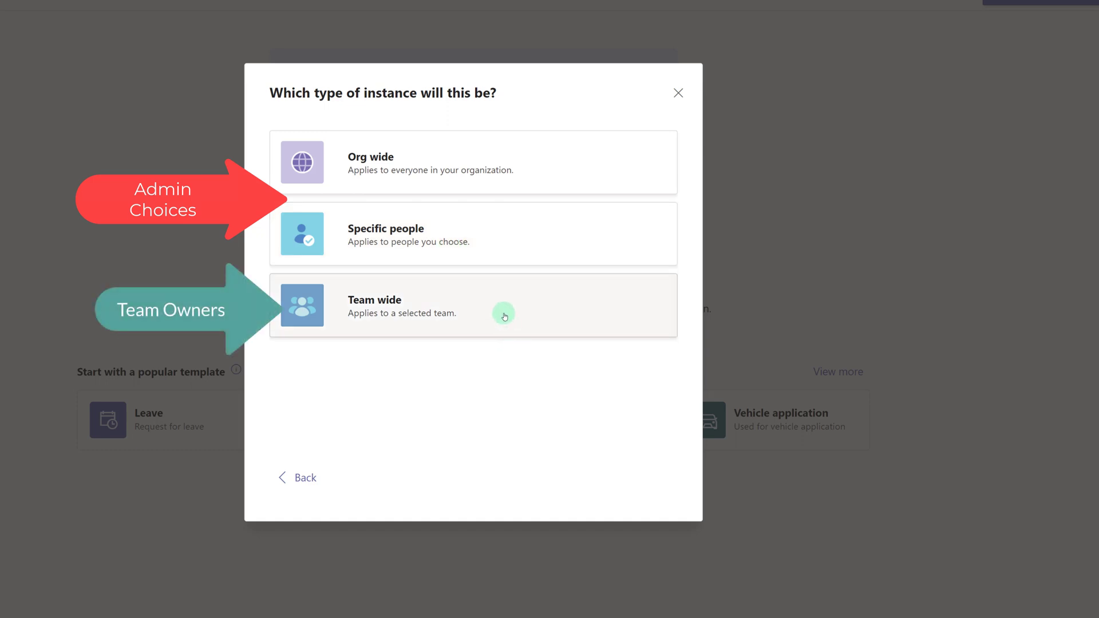
Make the template Team wide and assign it to Heathers Testing Team
left_click(509, 330)
left_click(277, 181)
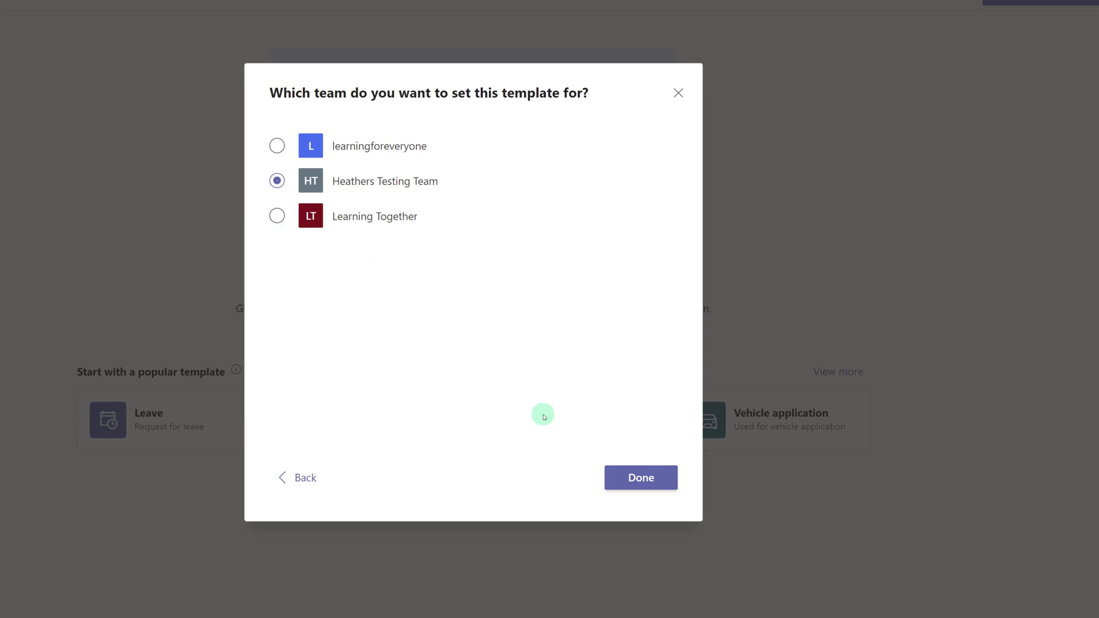
left_click(630, 482)
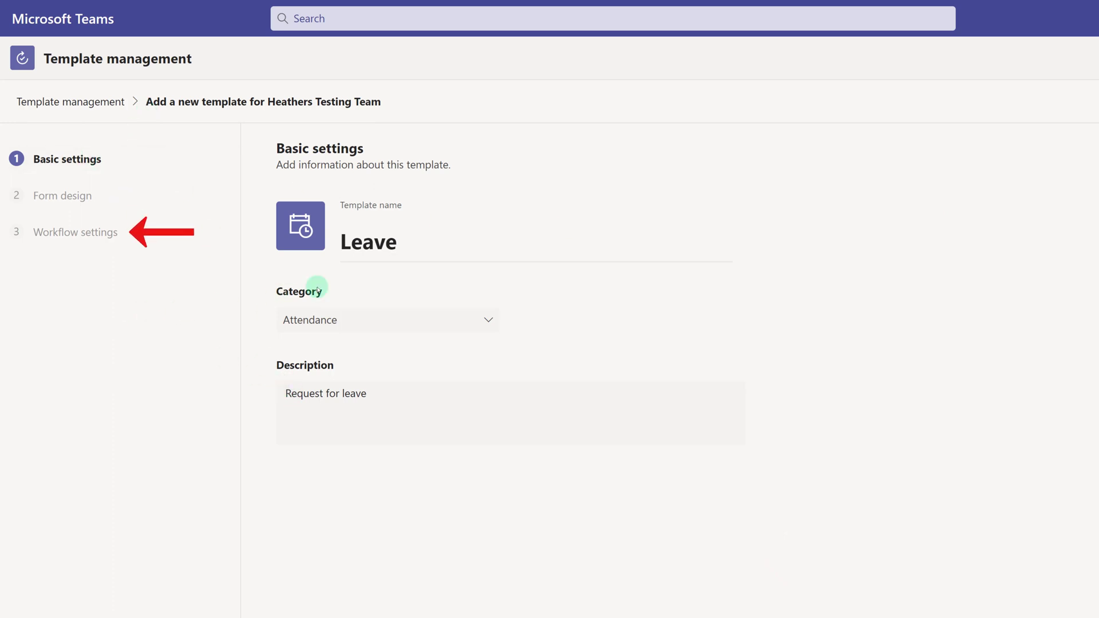
Rename the template to "Training Team Leave Request"
left_click_drag(400, 242, 312, 246)
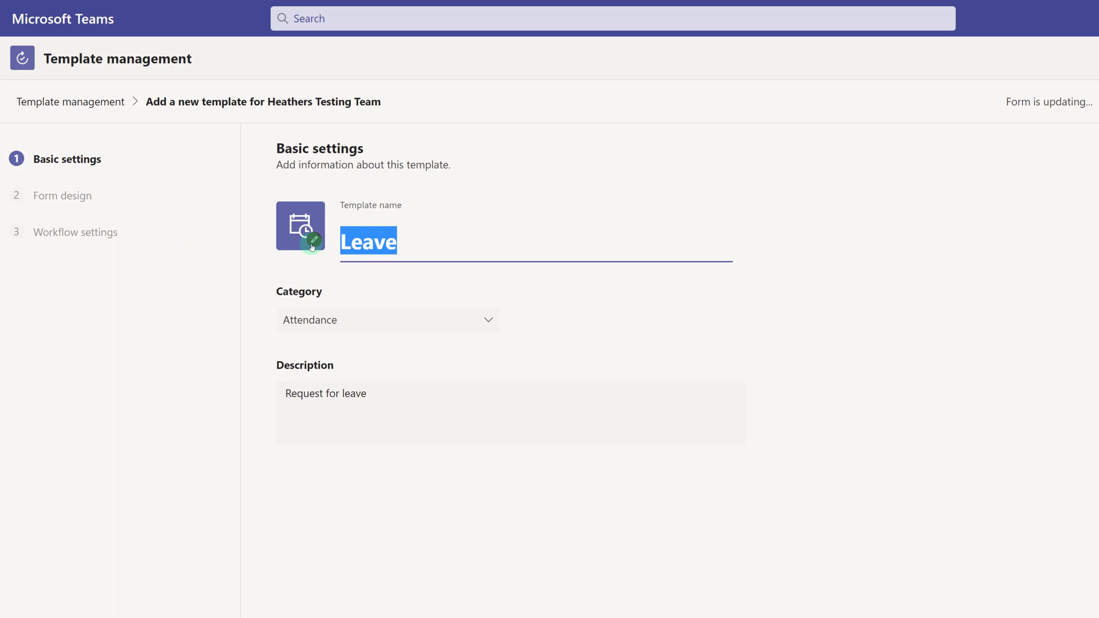
type("T")
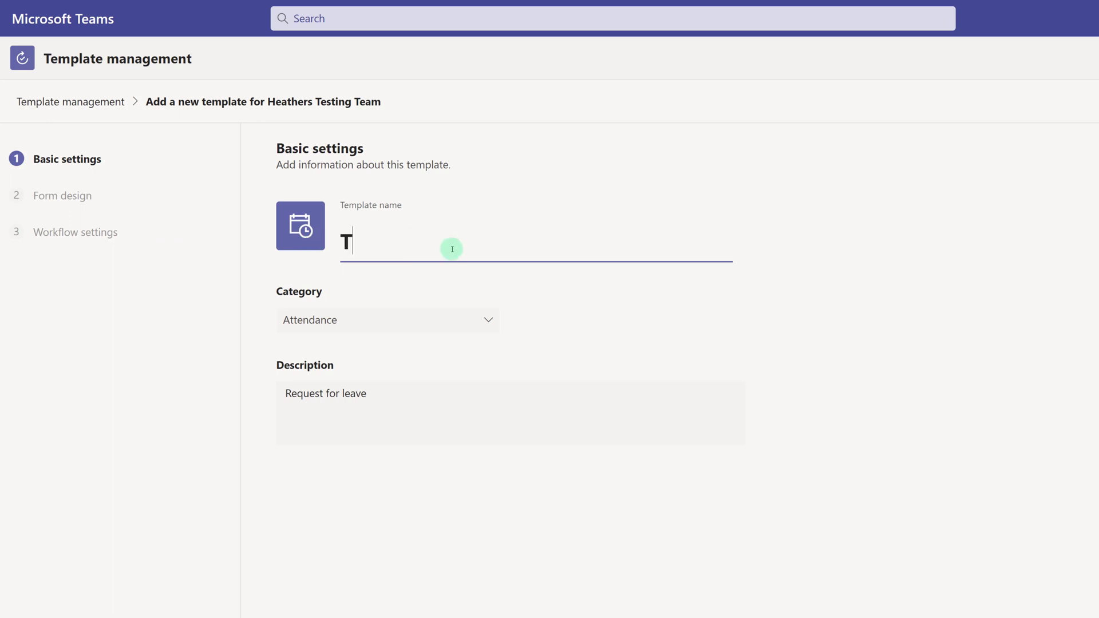
type("raining")
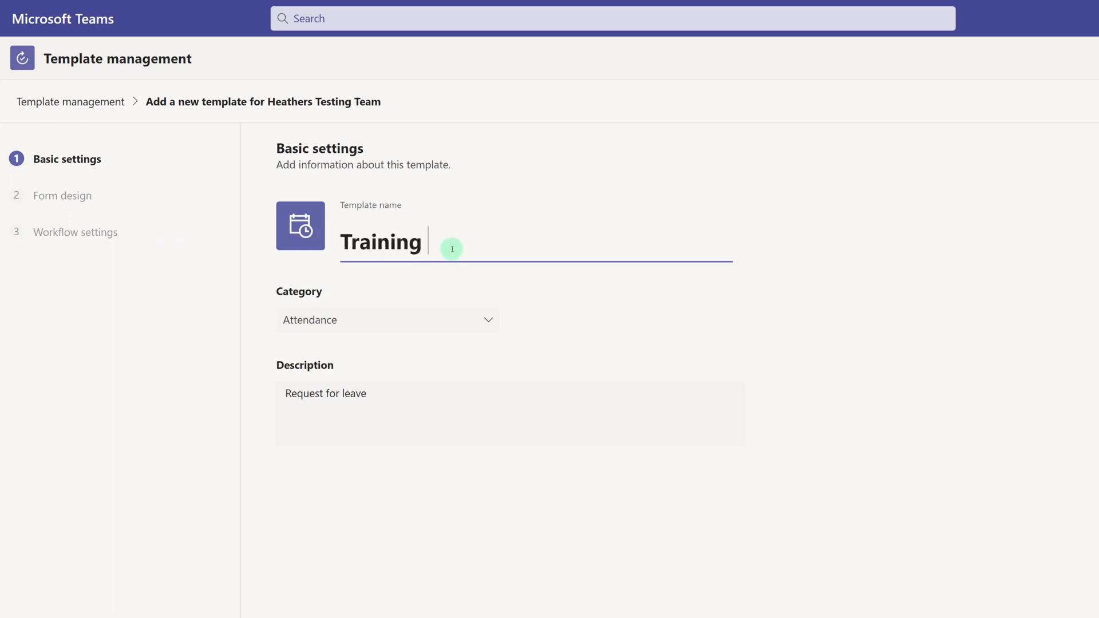
type(" Team Leave R")
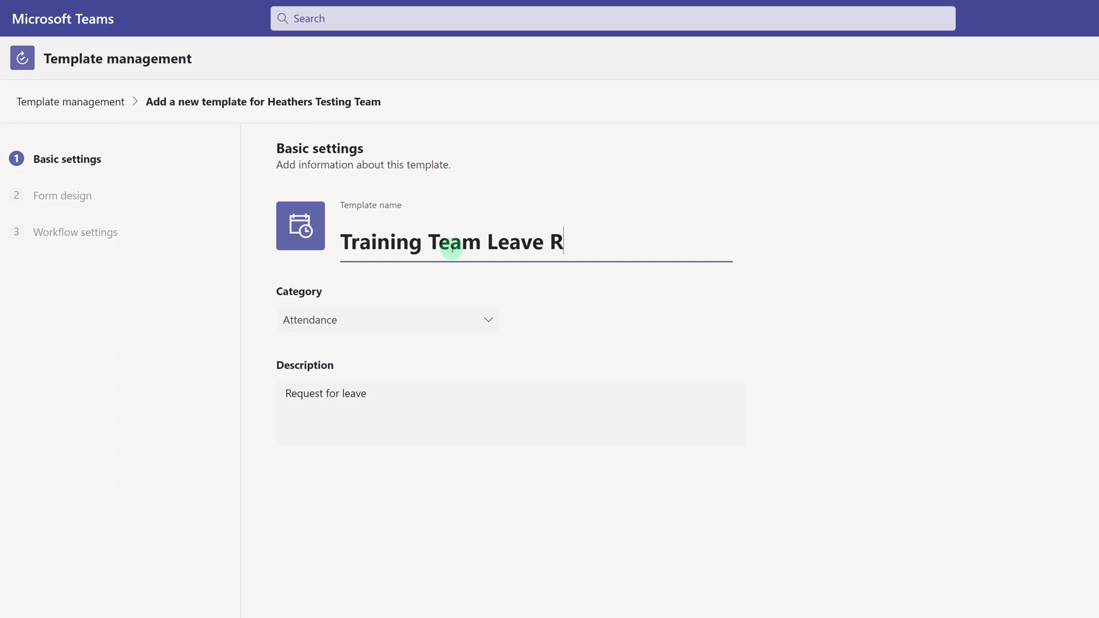
type("equest")
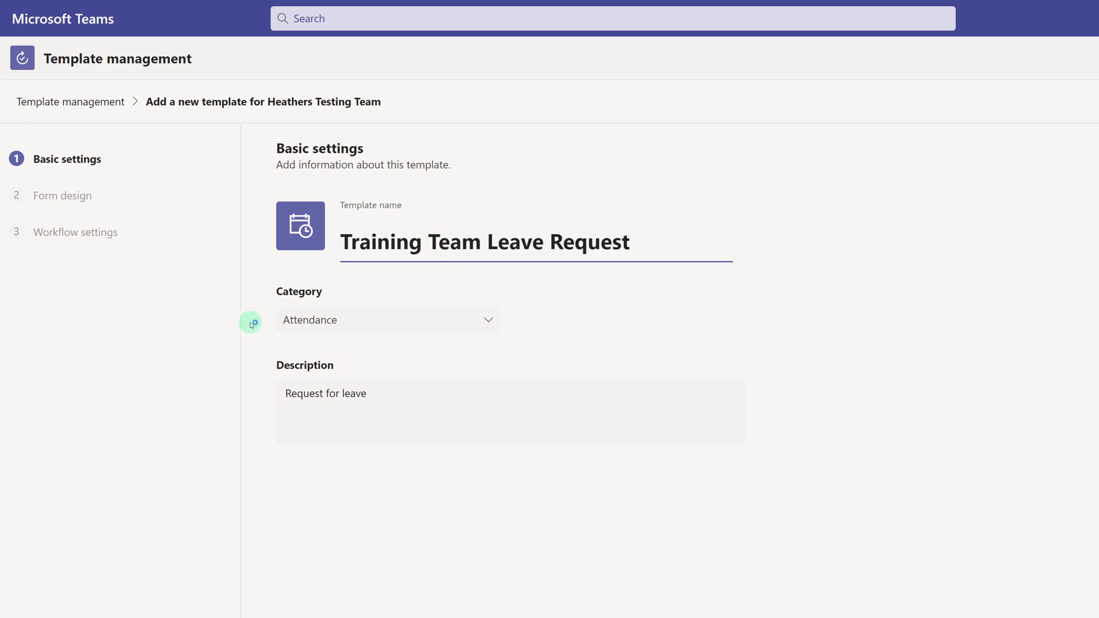
Review the category choices, keep Attendance, and continue to the form design
left_click(488, 322)
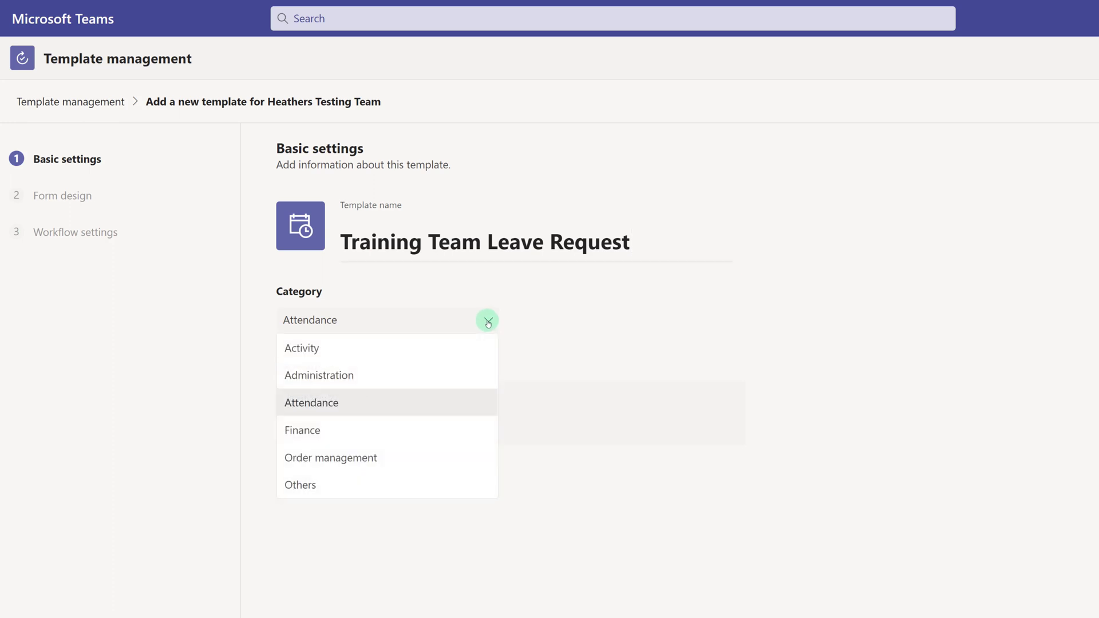
key("Escape")
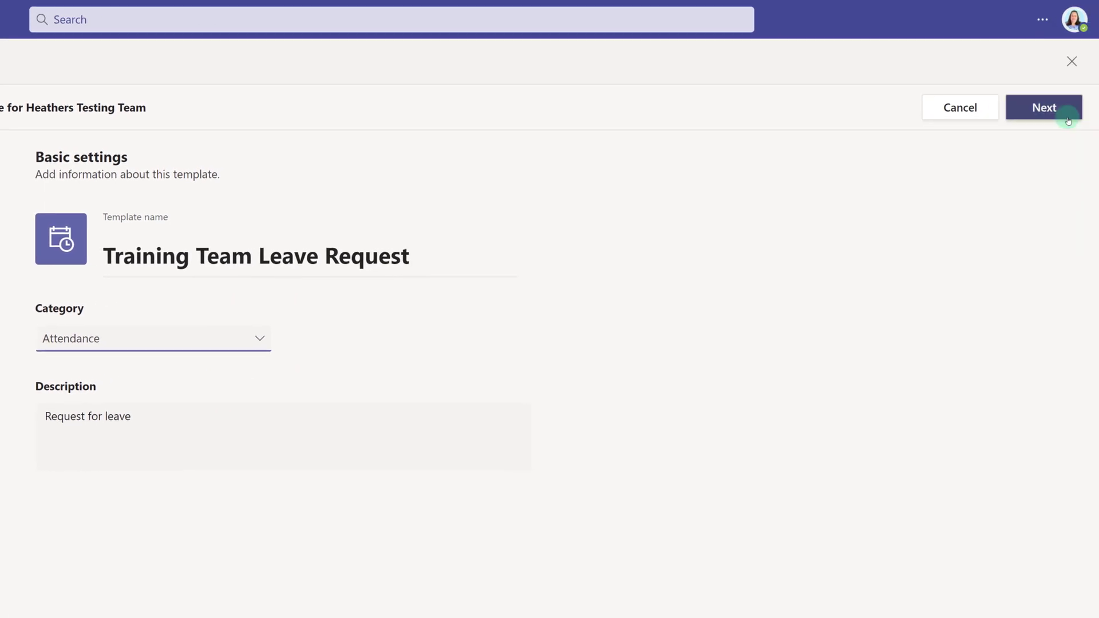
left_click(1069, 120)
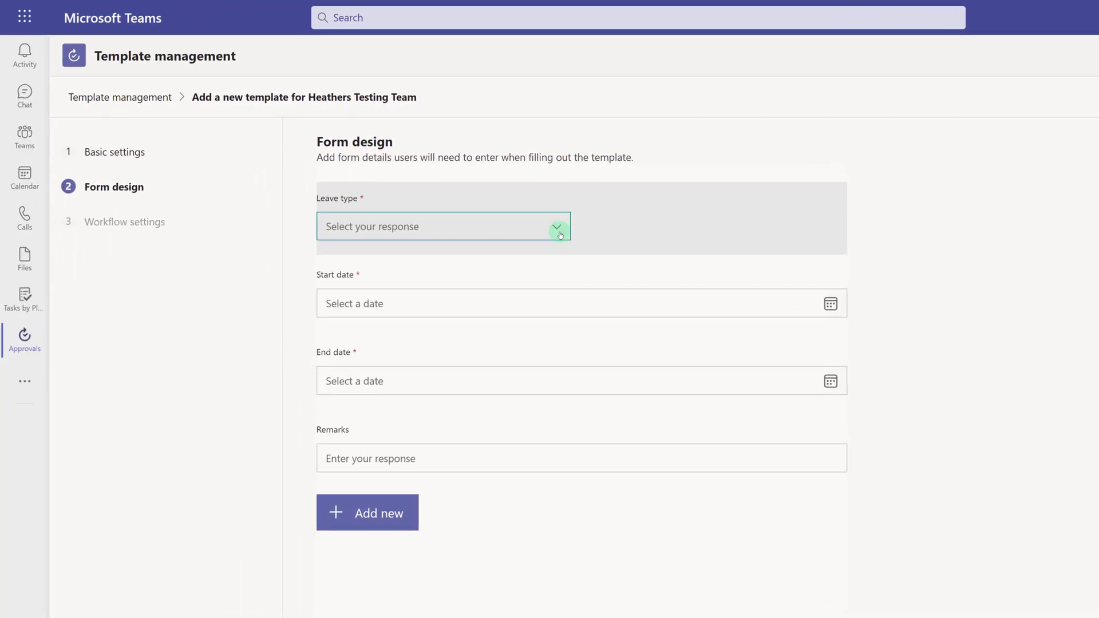
Delete the Breast-feeding option from the Leave type field
left_click(560, 235)
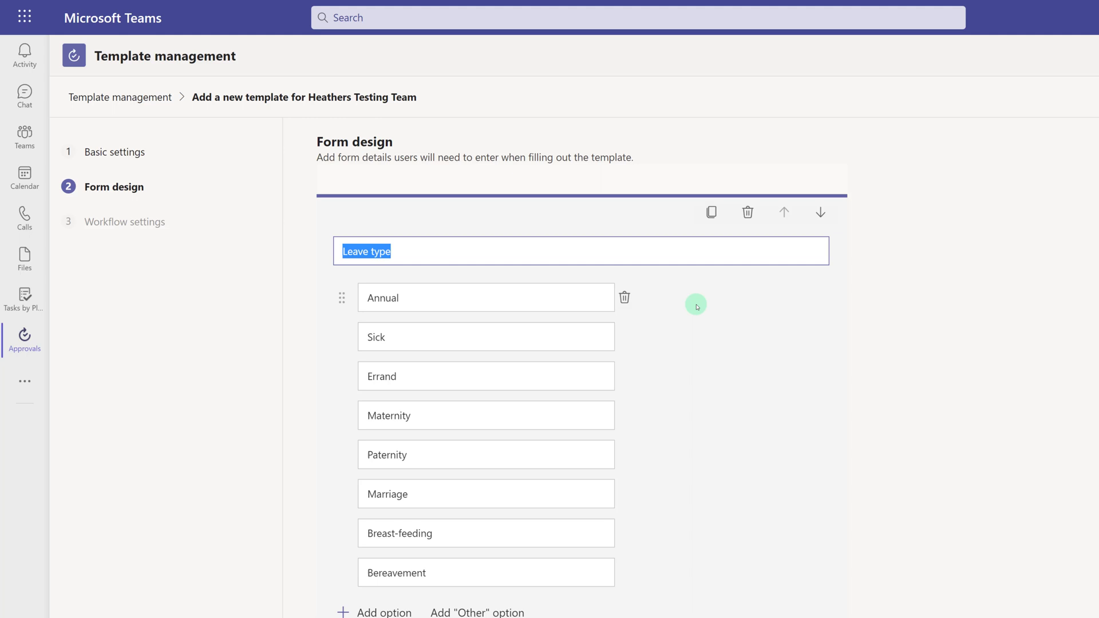
mouse_move(626, 534)
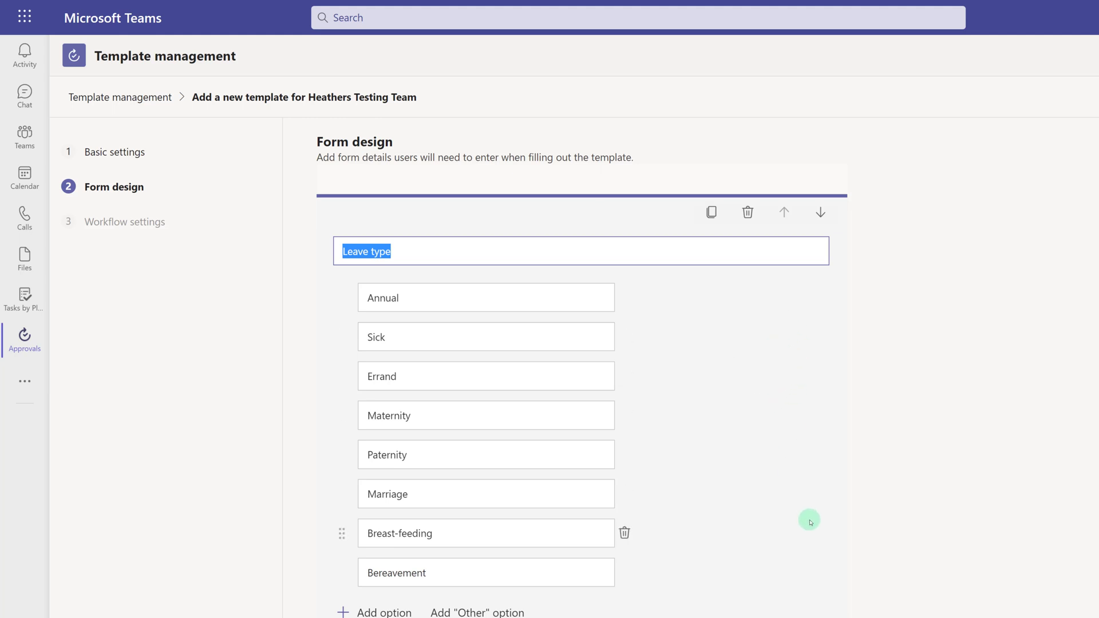
left_click(625, 533)
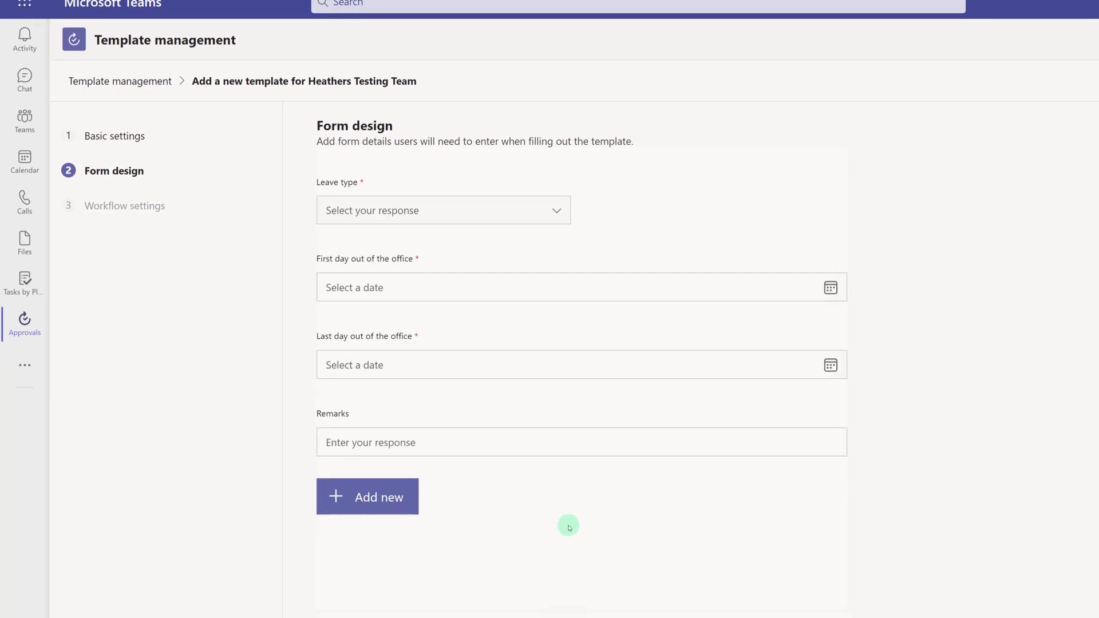
Add a text field to the form named "Who should be contacted when you are out of office?"
left_click(379, 427)
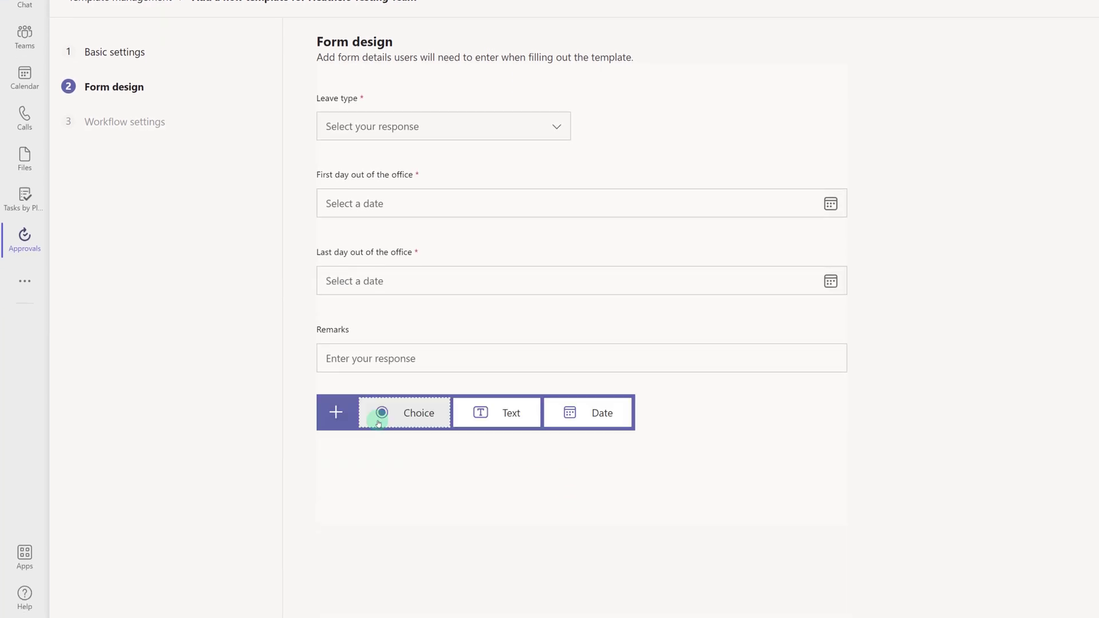
left_click(497, 413)
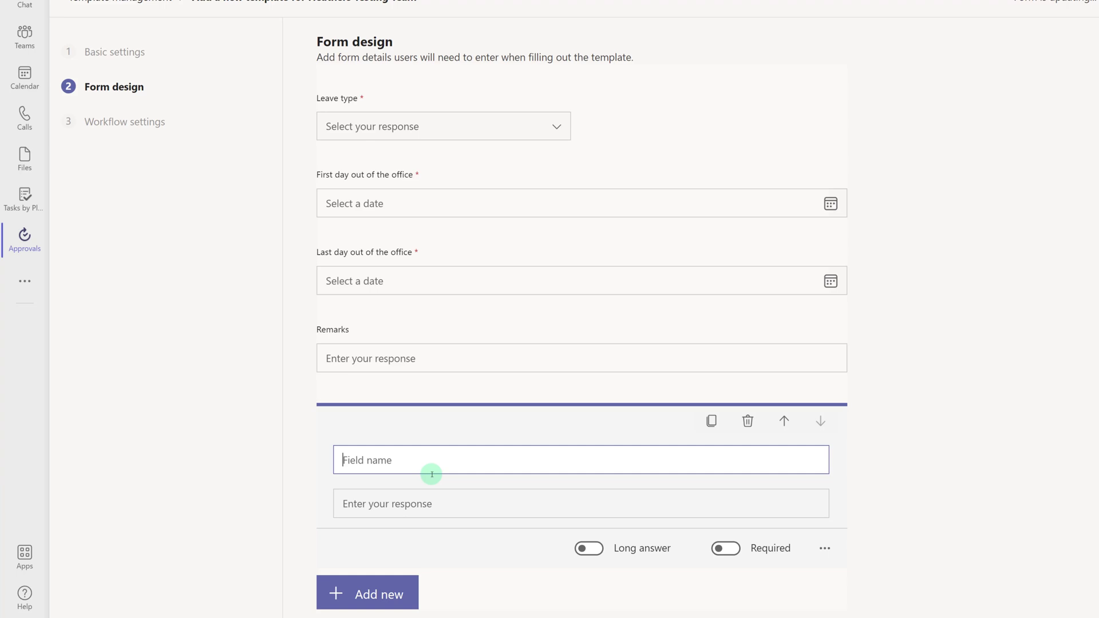
type("Who should be contacted ")
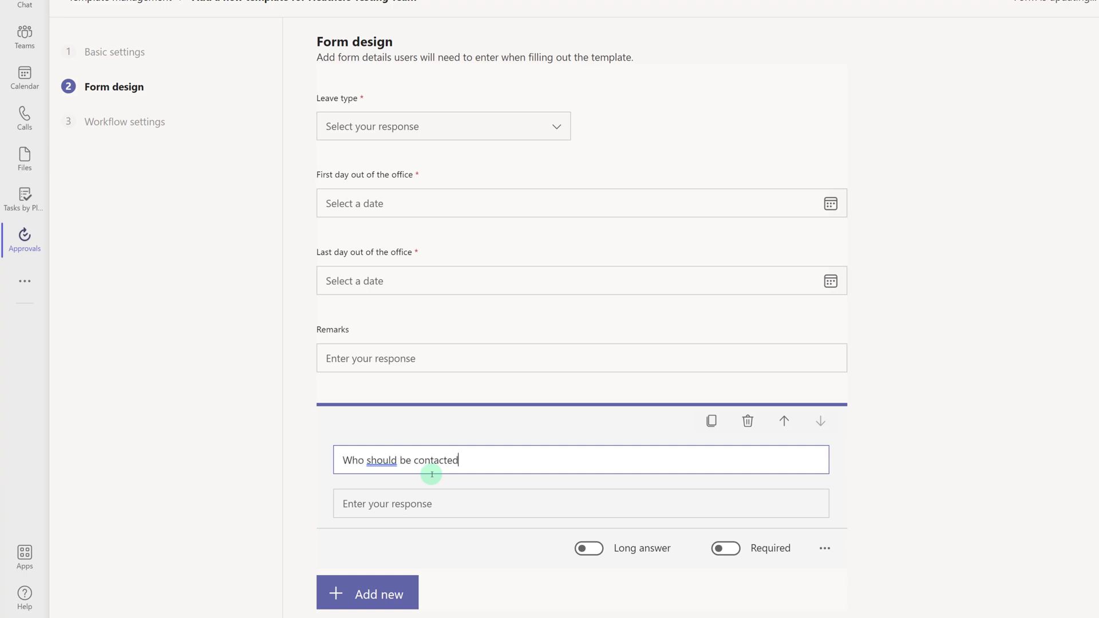
type("when you are out of office")
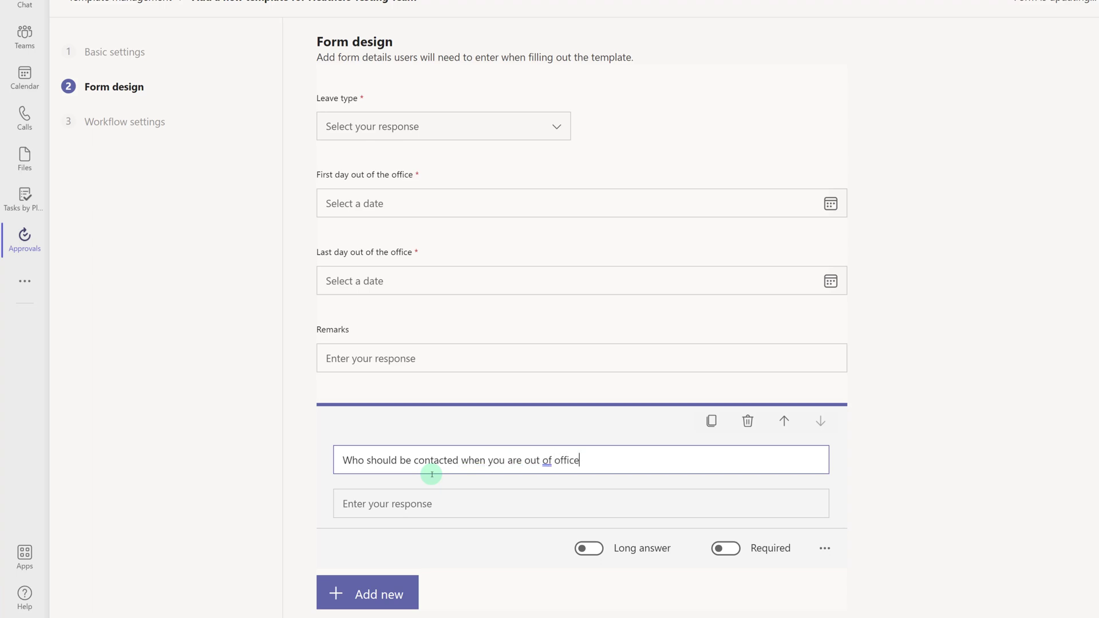
type("?")
Make the out-of-office contact question a required long-answer field and close its editor
left_click(589, 548)
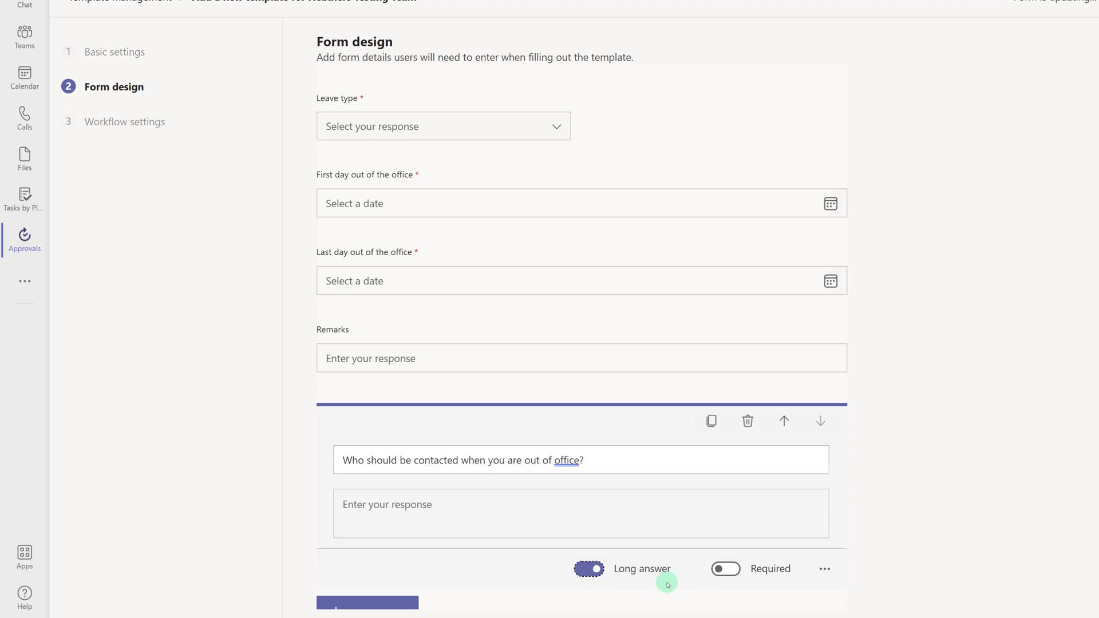
left_click(724, 570)
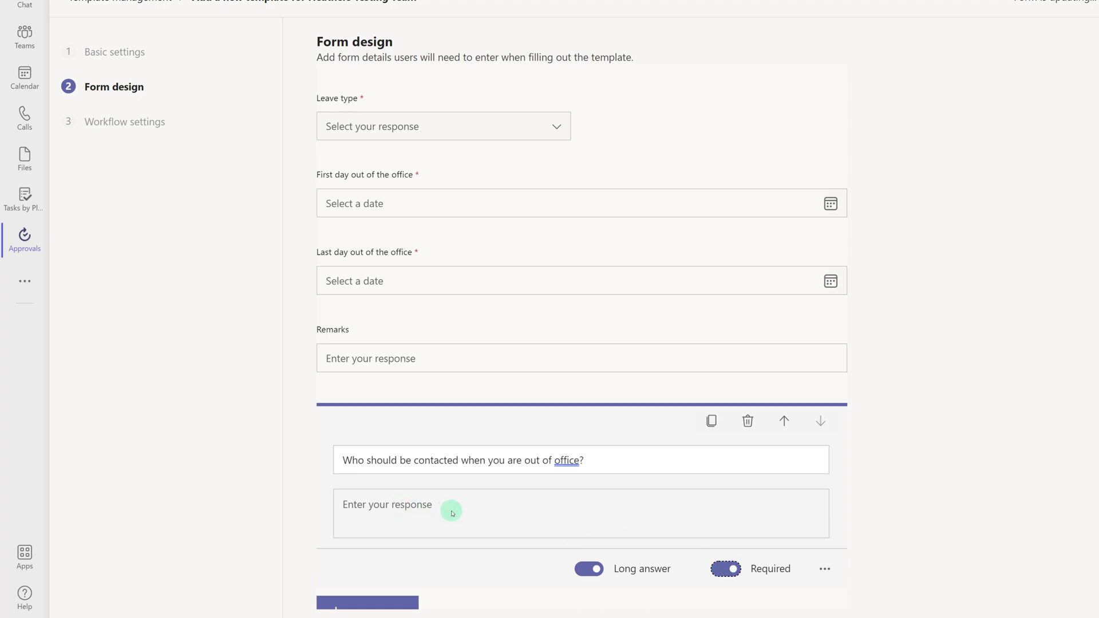
left_click(569, 462)
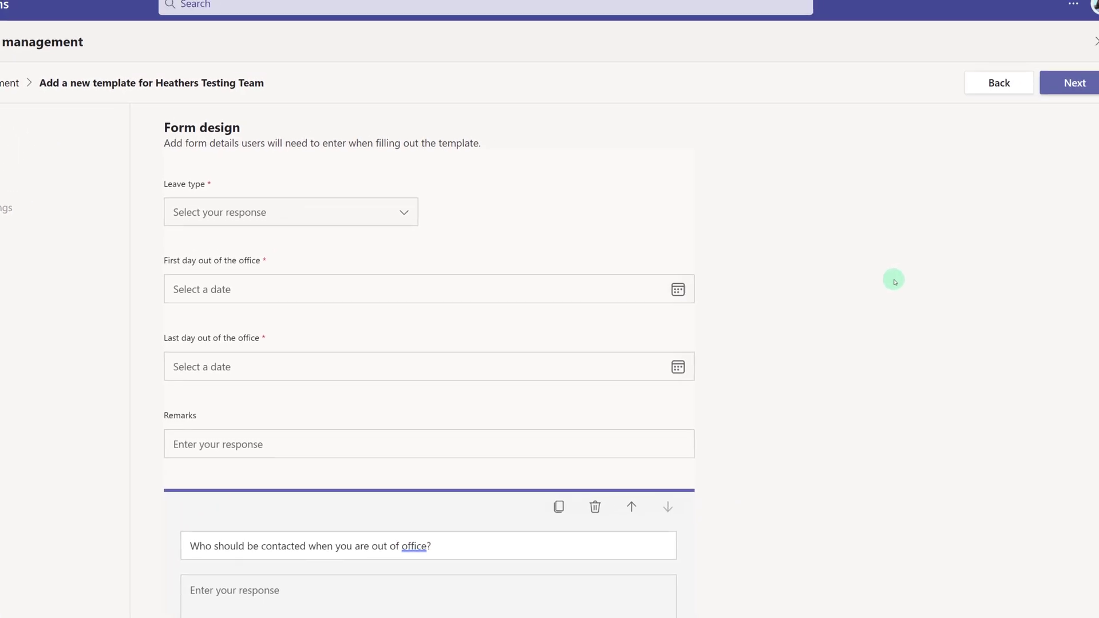
left_click(922, 312)
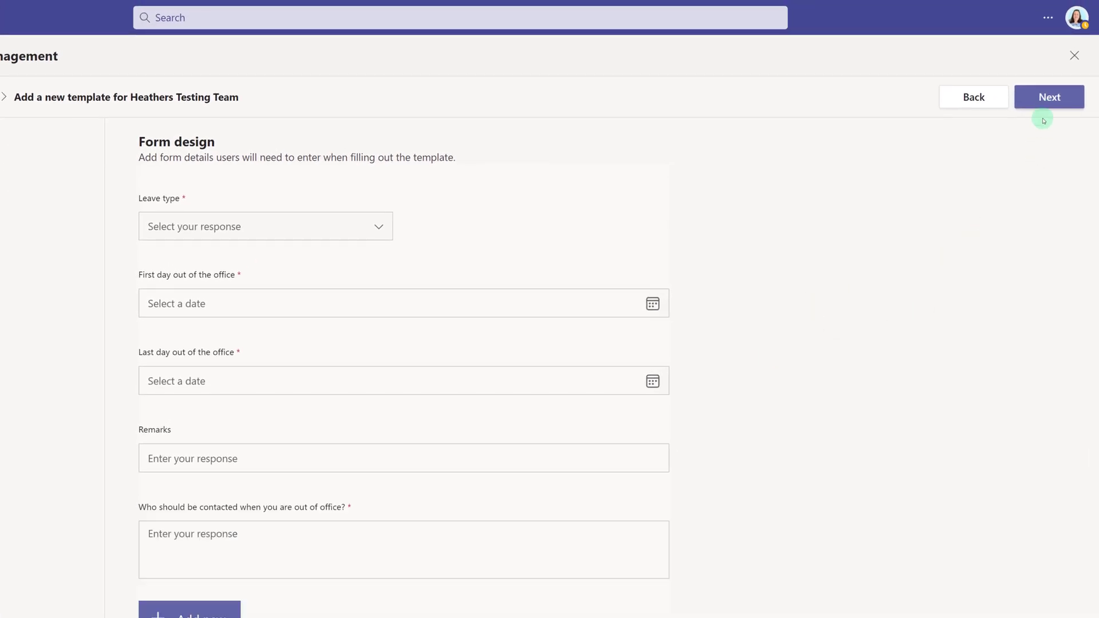
Continue to the workflow settings, set Approver to Specify approvers, and add the approver's name to the people list
left_click(1047, 101)
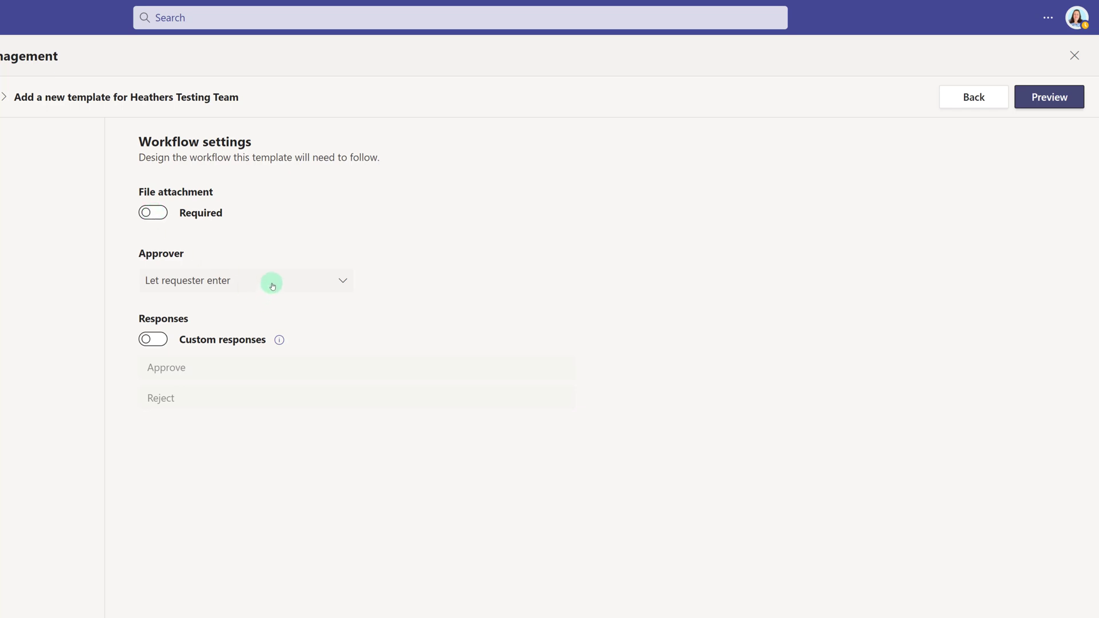
left_click(343, 283)
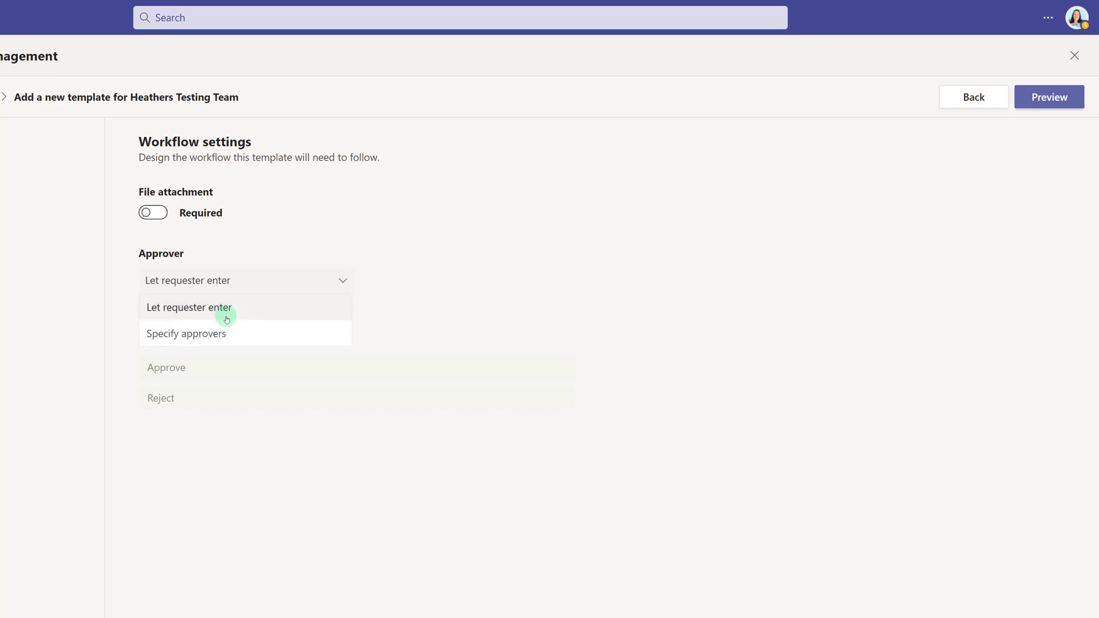
left_click(200, 338)
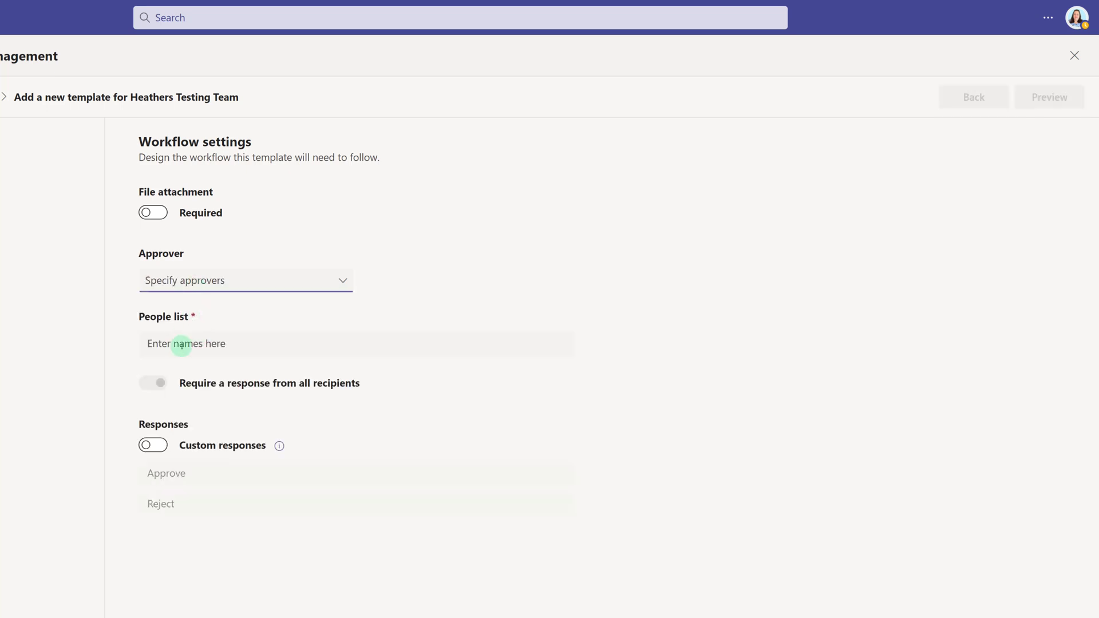
left_click(181, 345)
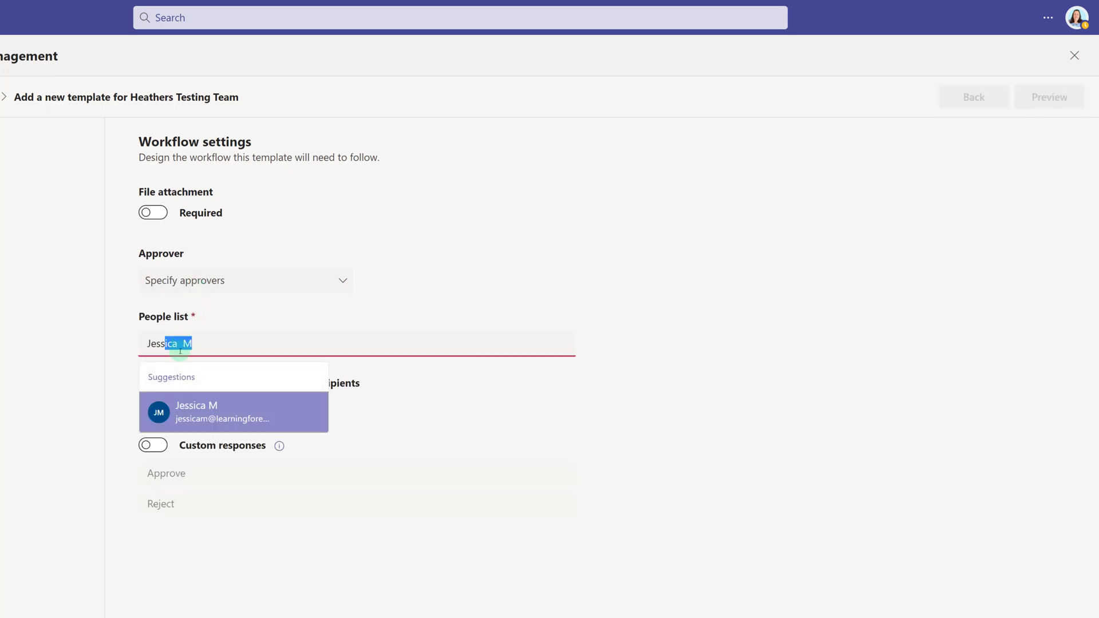
left_click(193, 413)
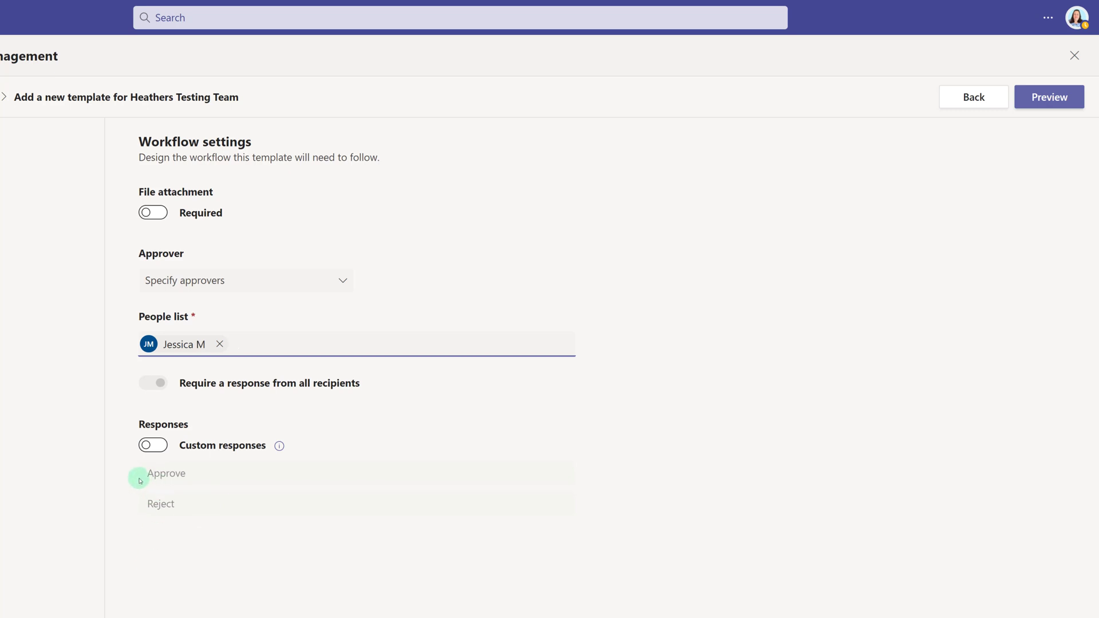
Check the custom responses setting, leave it off, and open the template preview
left_click(155, 449)
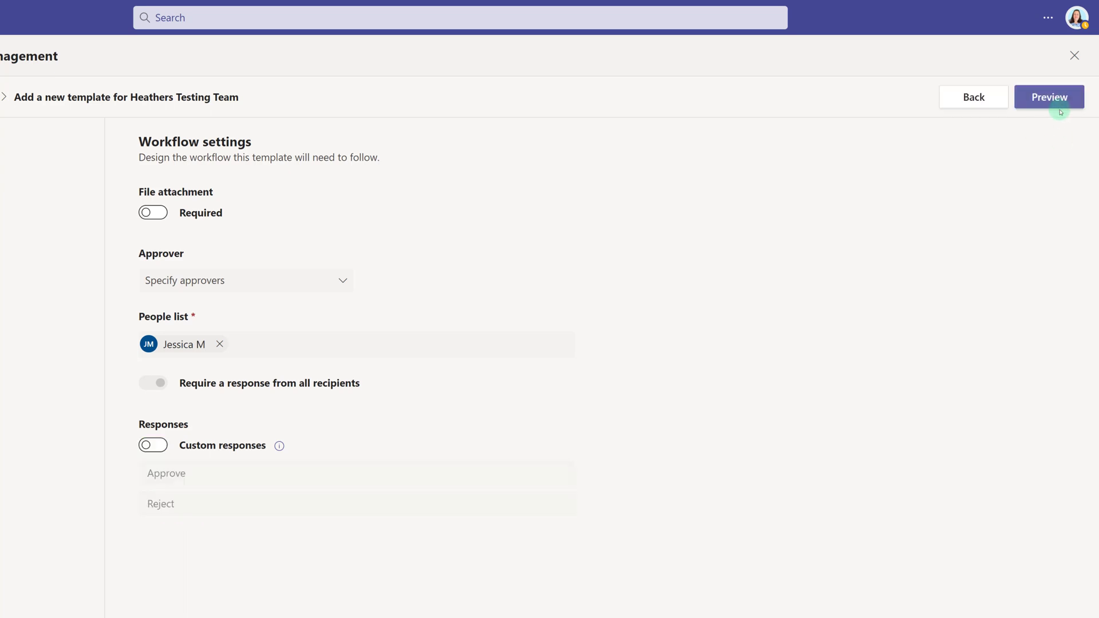
left_click(1053, 98)
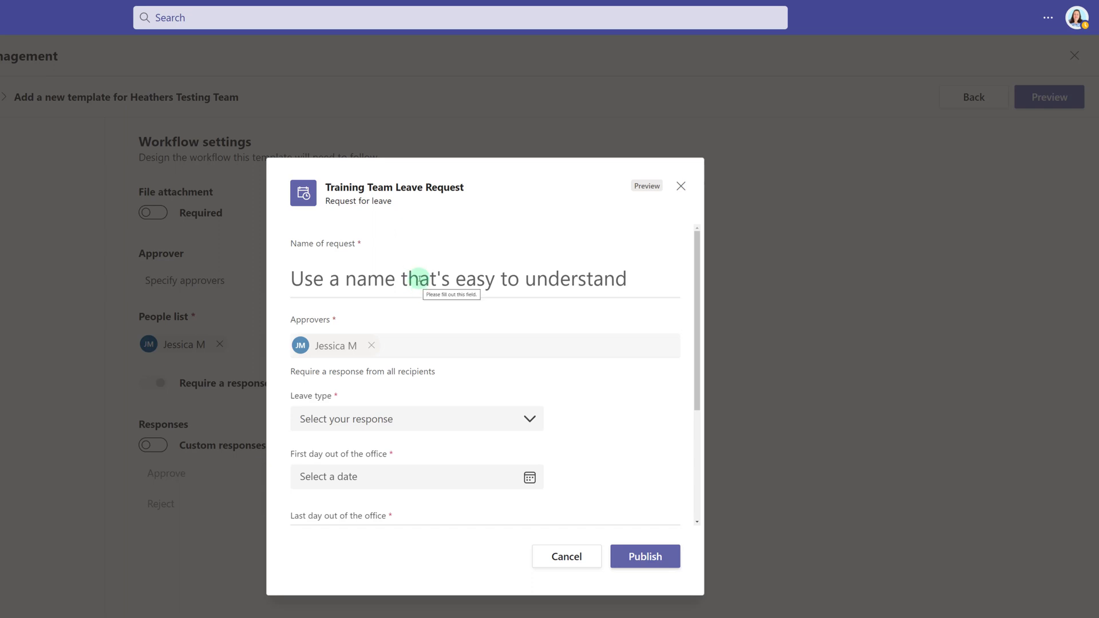
Review the previewed leave request form, publish the template, and open its options in the template list
scroll(467, 259, "down", 1)
scroll(417, 412, "down", 1)
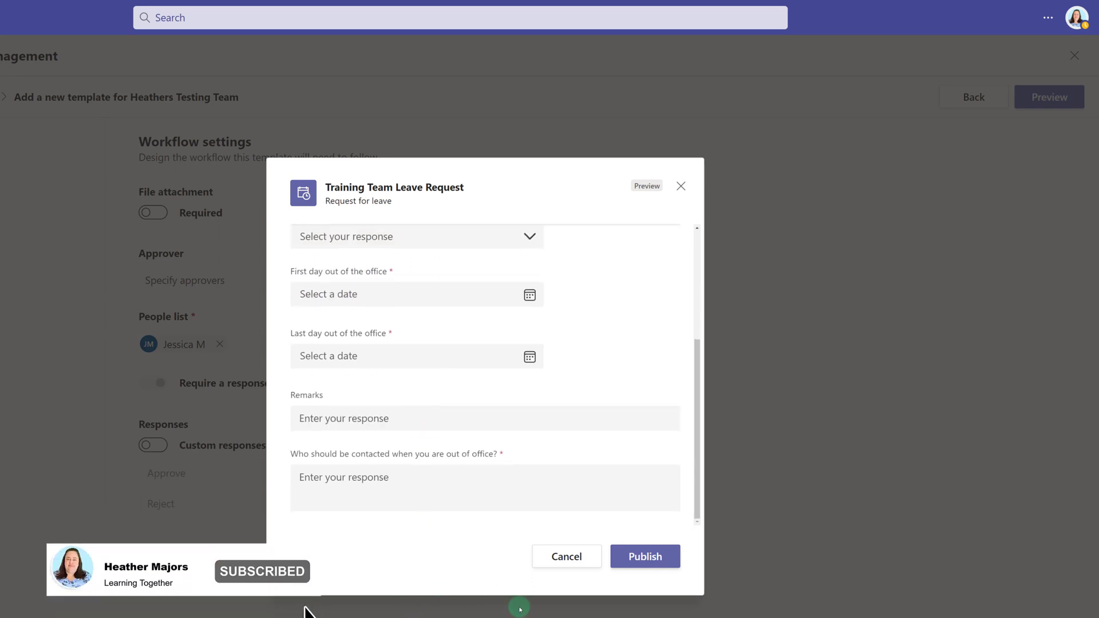
left_click(648, 564)
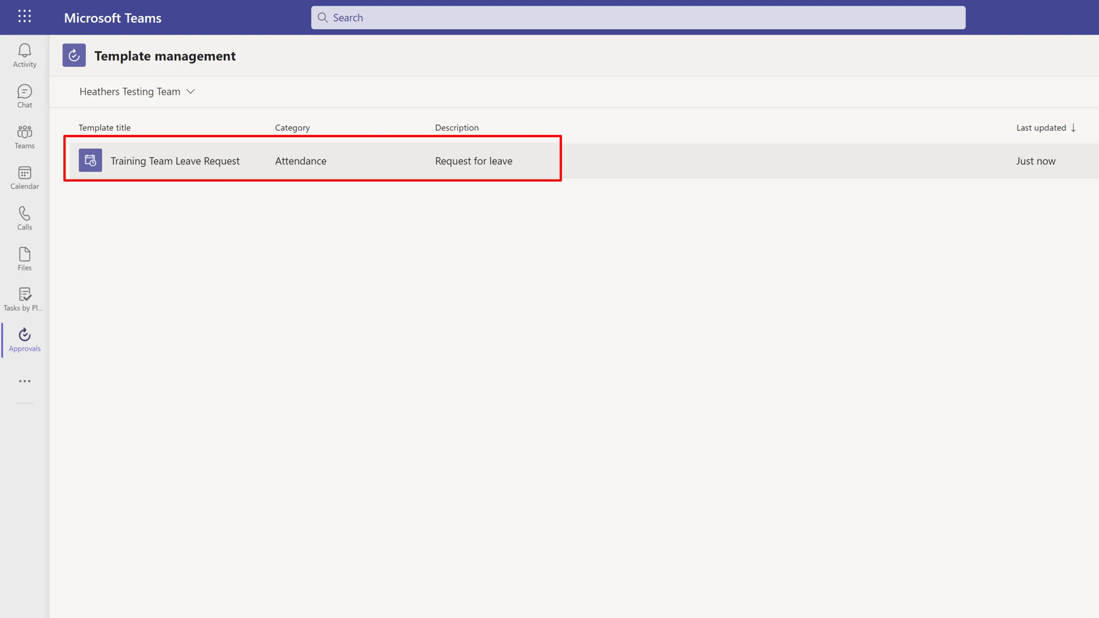
left_click(1058, 161)
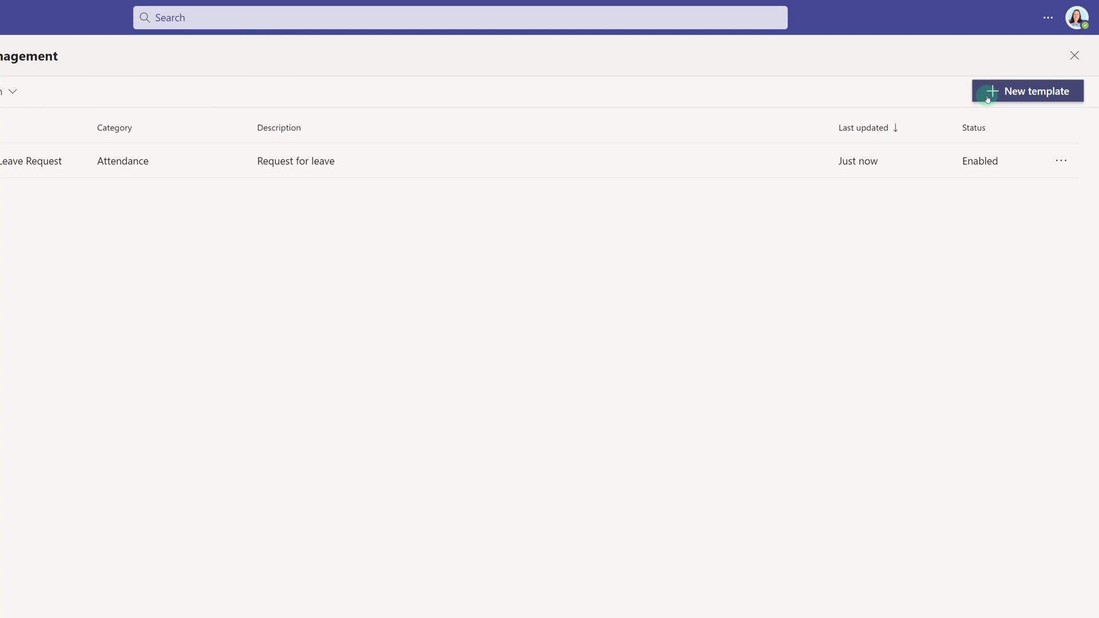
Start a new approval template from scratch as a Team wide instance for the testing team
left_click(991, 93)
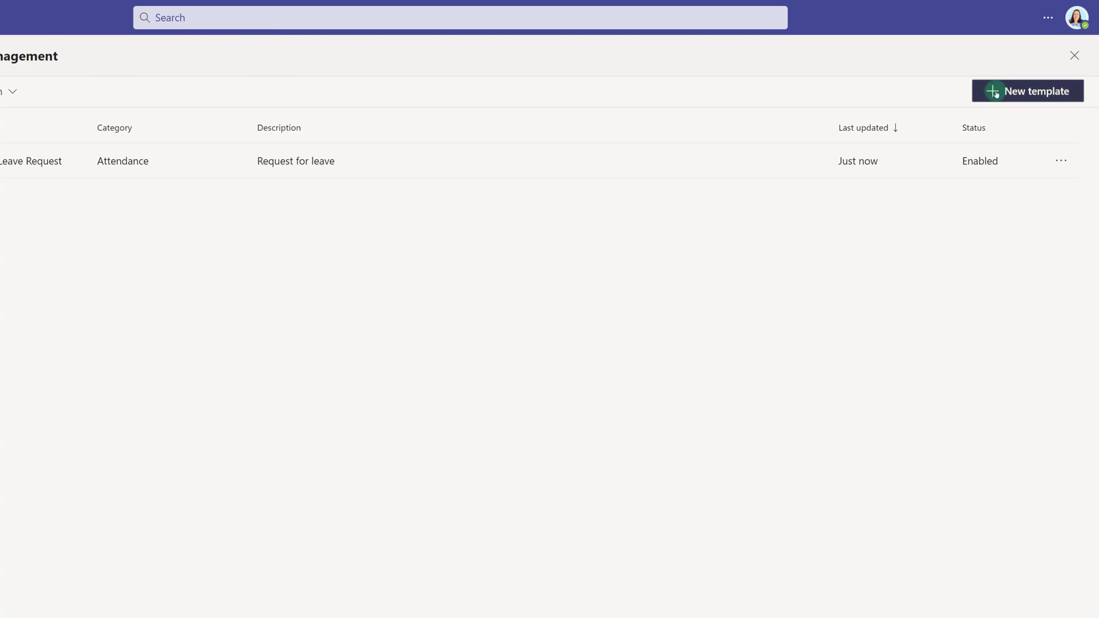
scroll(612, 235, "down", 8)
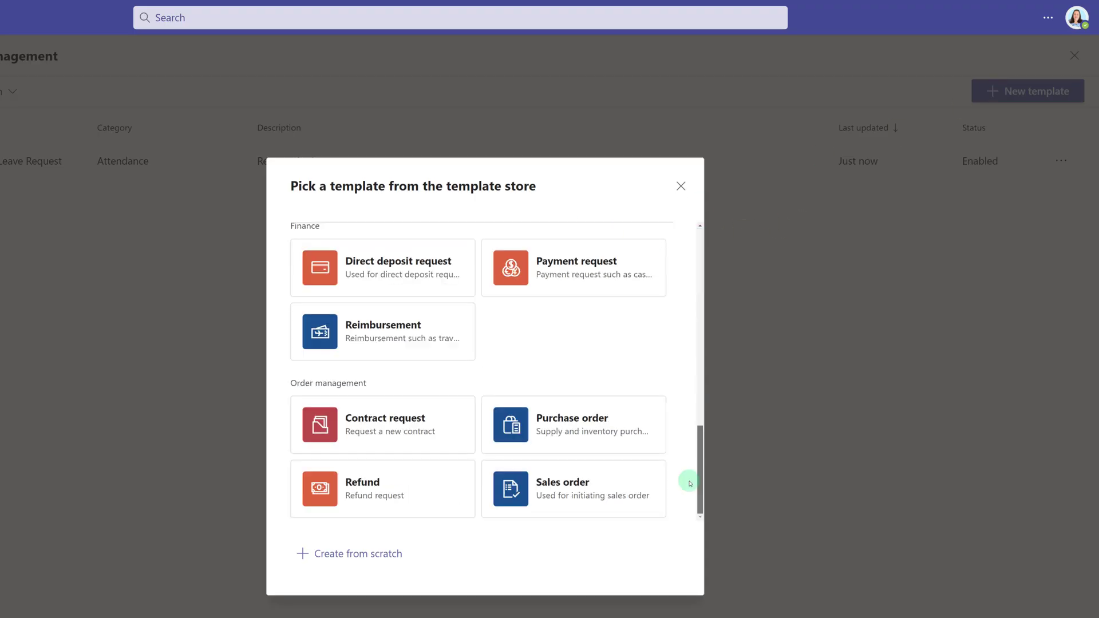
left_click(348, 559)
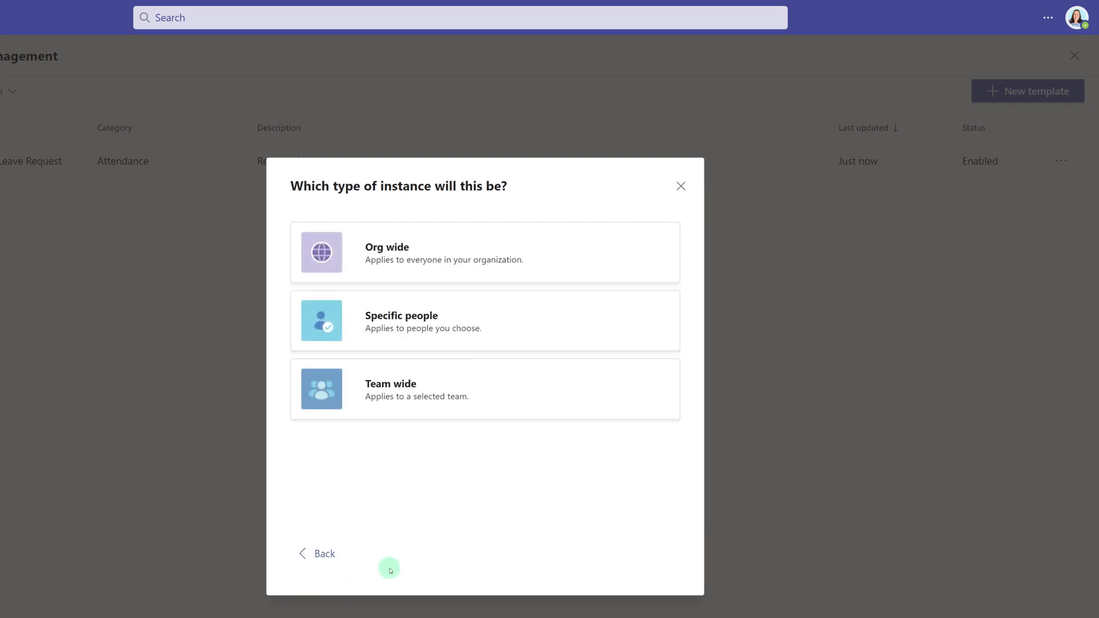
left_click(412, 401)
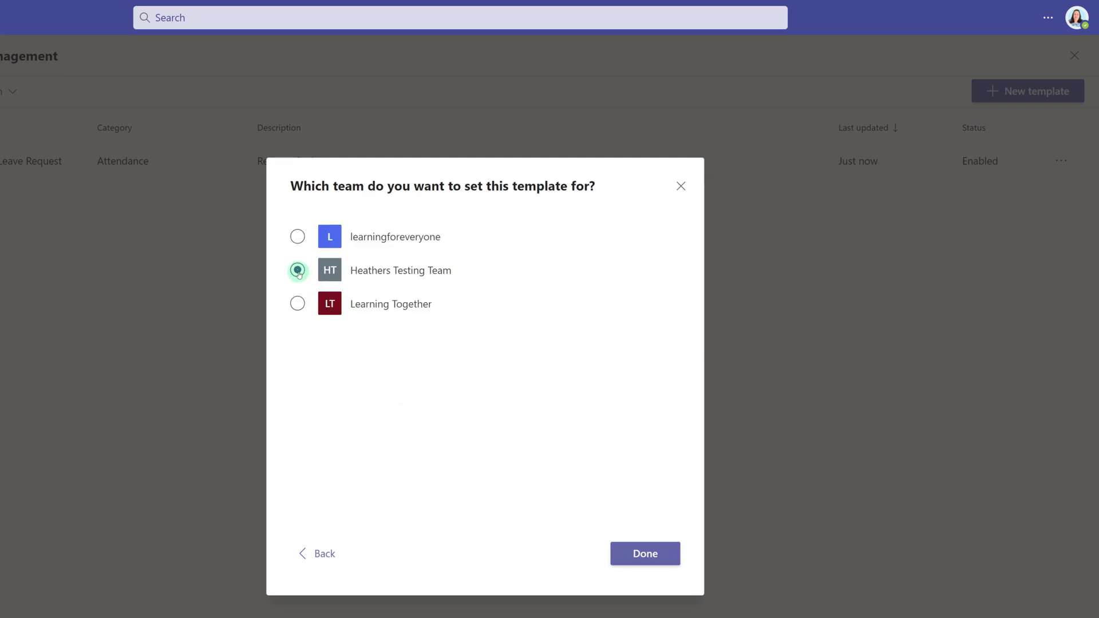
left_click(623, 563)
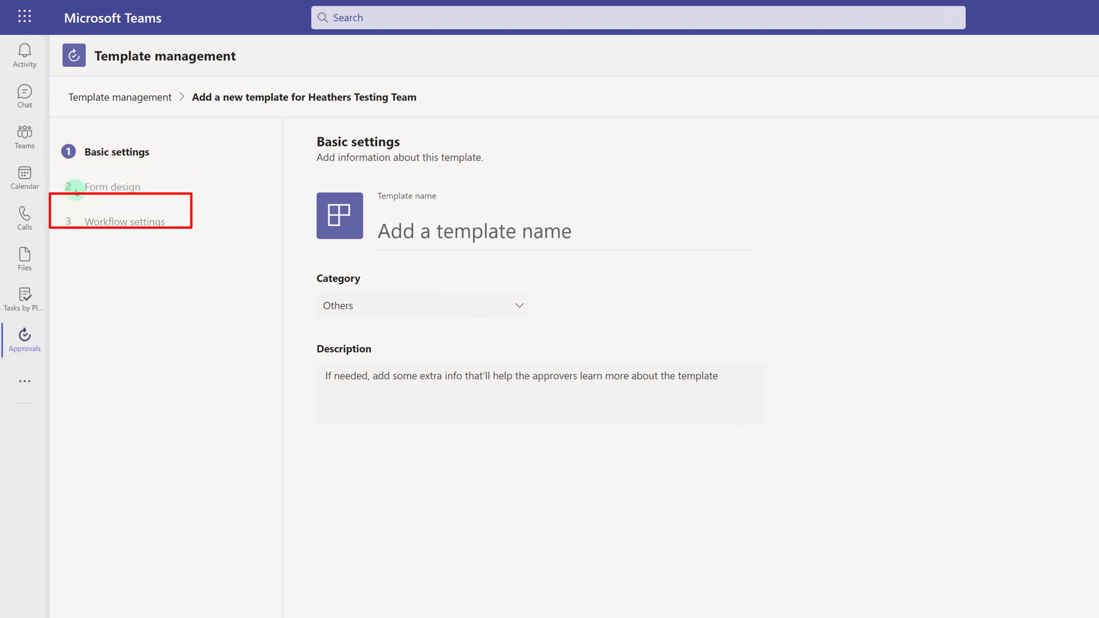
Name the template Video Approval, set its category to Administration, and continue to the form design
left_click(416, 231)
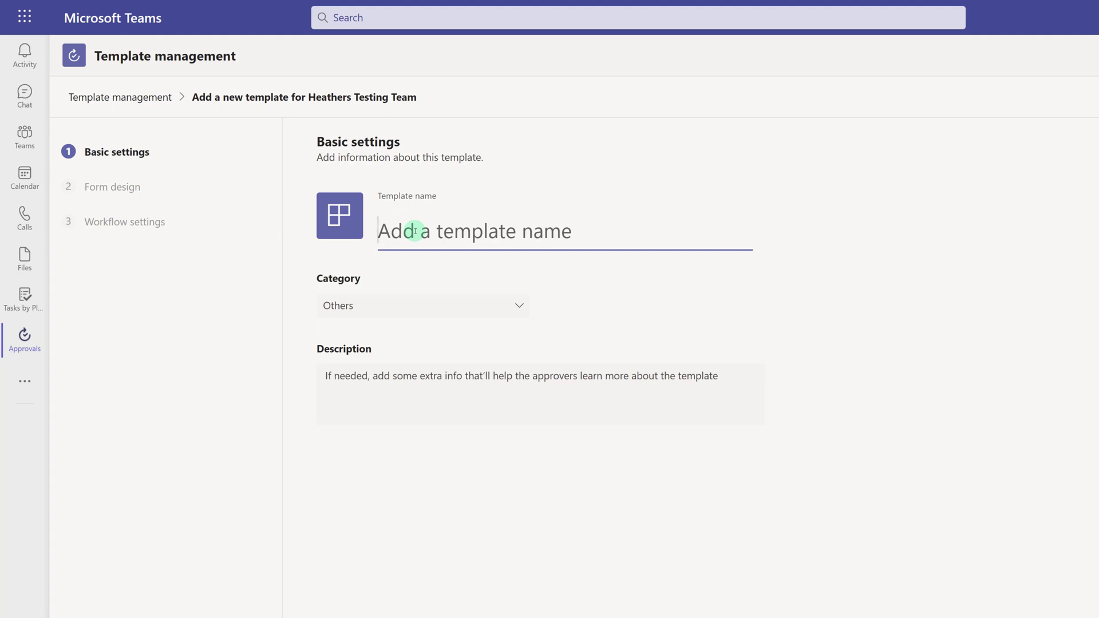
type("Video")
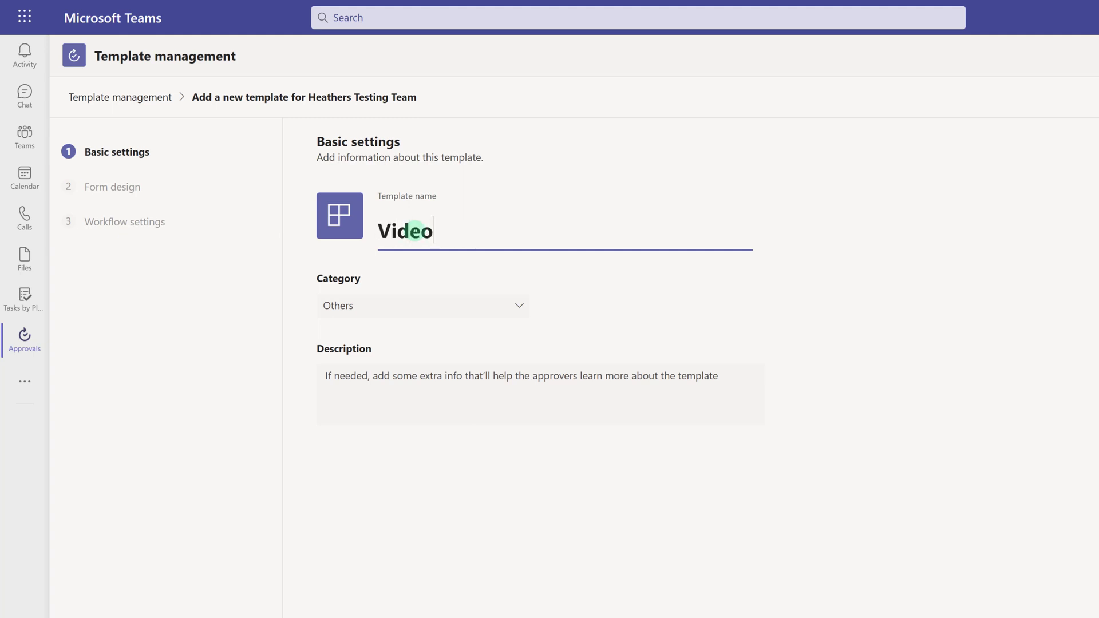
type(" Approval")
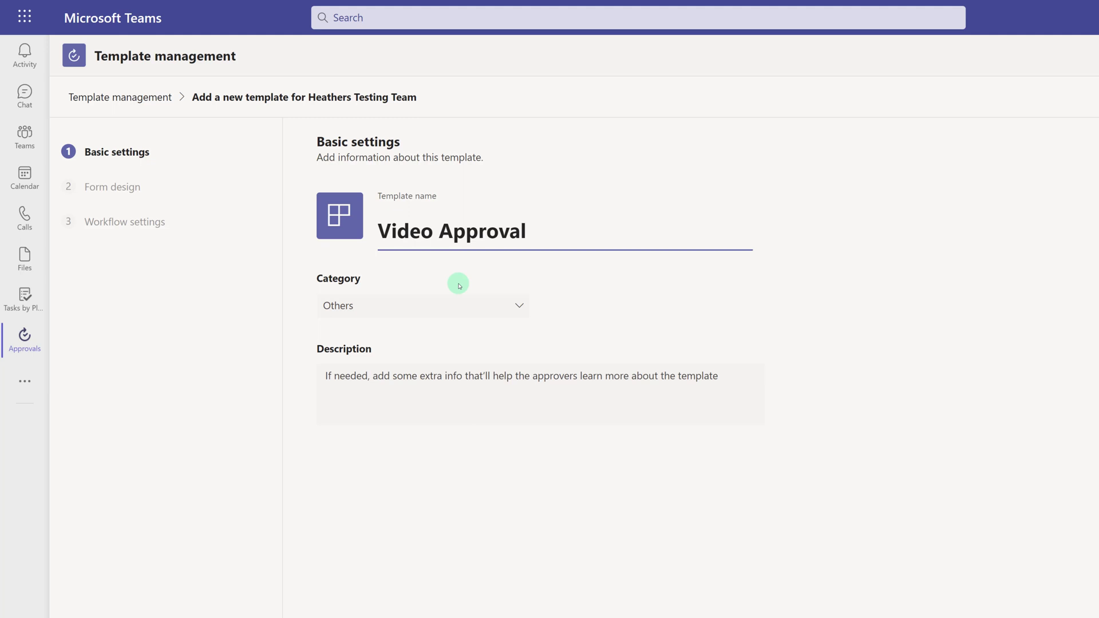
left_click(518, 307)
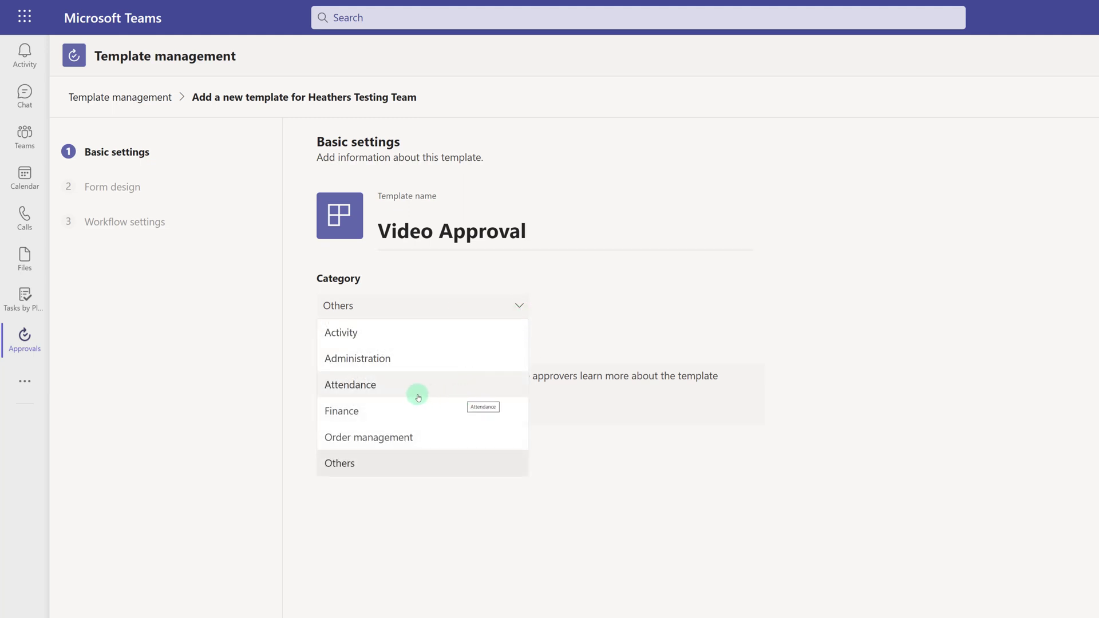
left_click(363, 361)
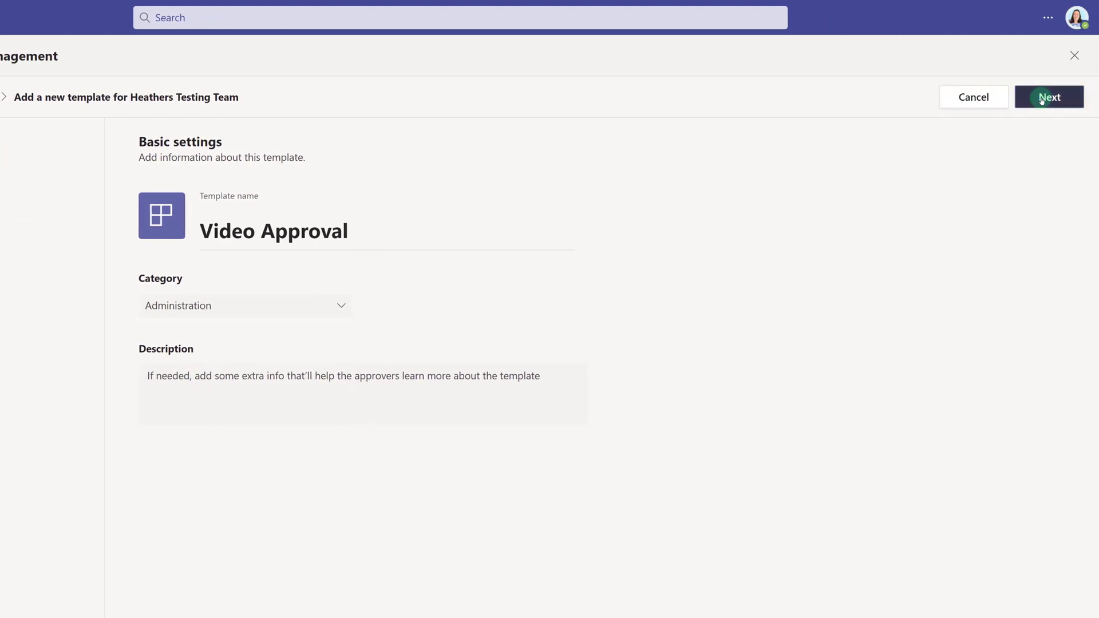
left_click(1050, 97)
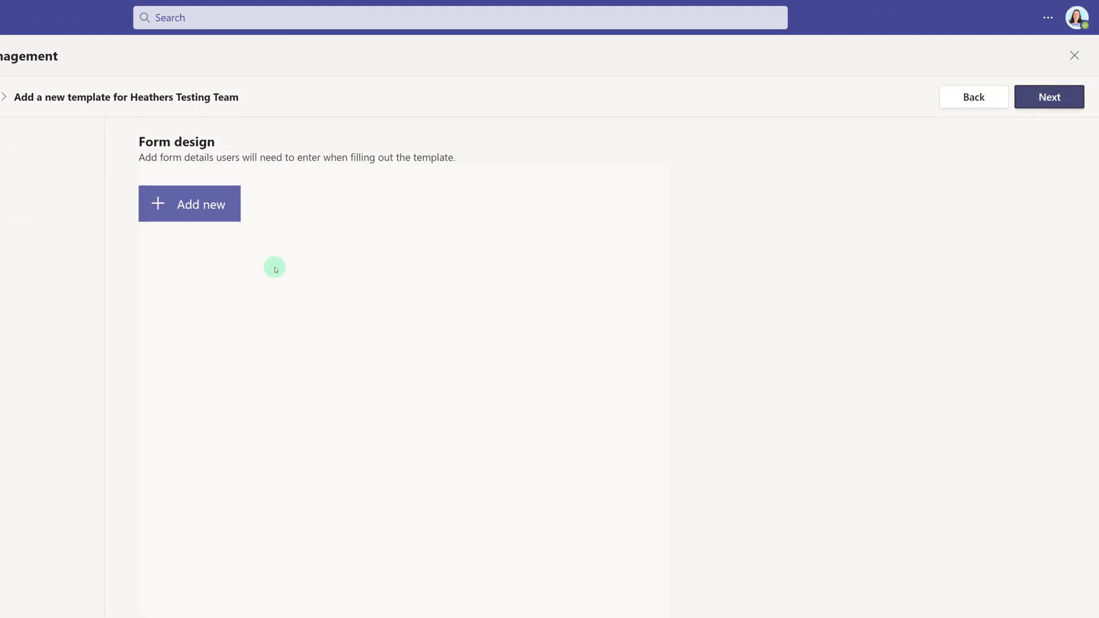
Add required fields Title of Video, Video Topic (Teams, Power Automate, Stream) and Provide a link to the video, and continue to workflow settings
left_click(190, 206)
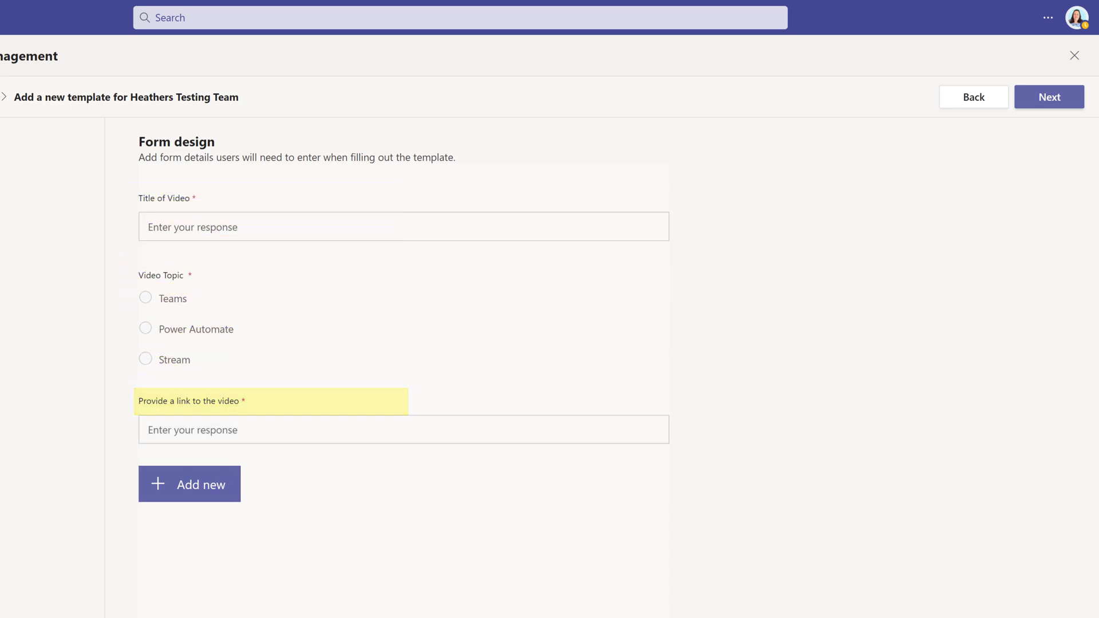
left_click(1032, 98)
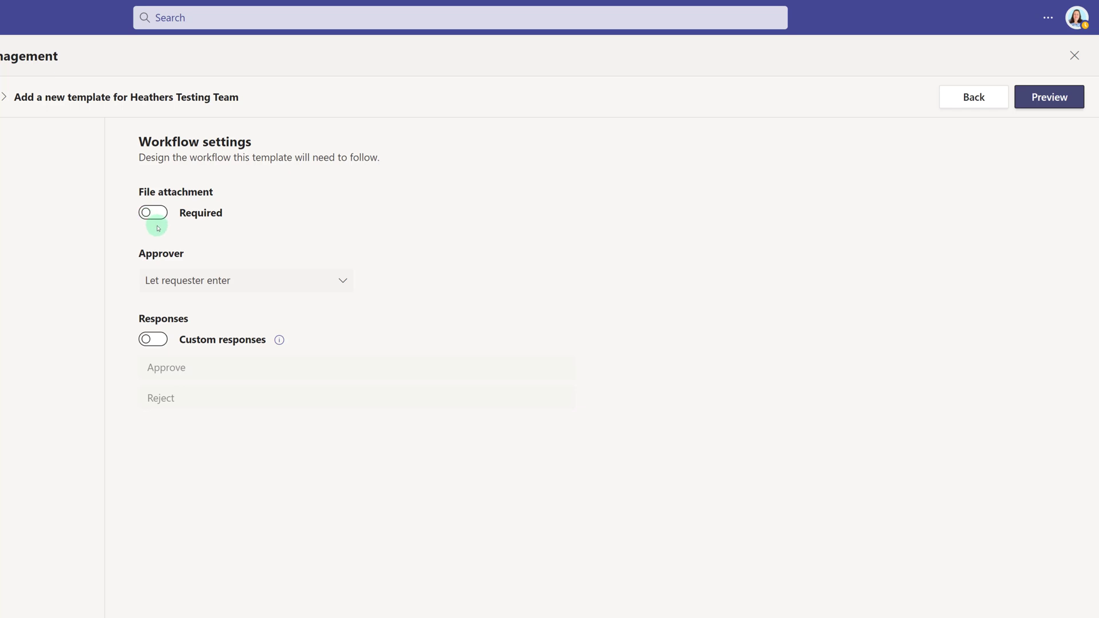
Preview the Video Approval template with the default workflow settings and publish it
left_click(1049, 97)
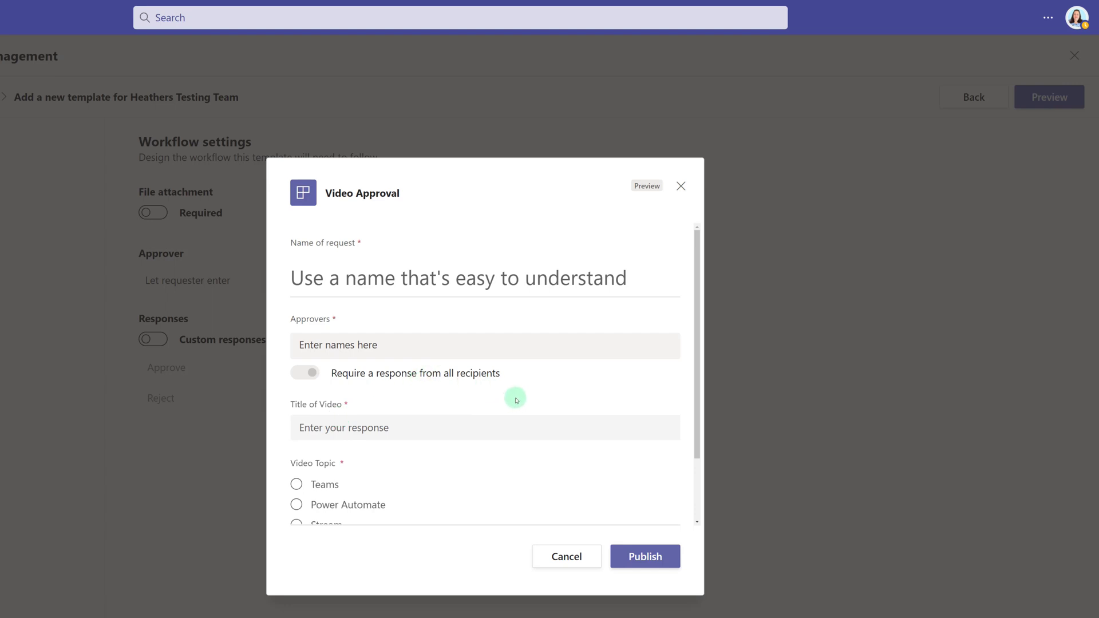
scroll(311, 512, "down", 3)
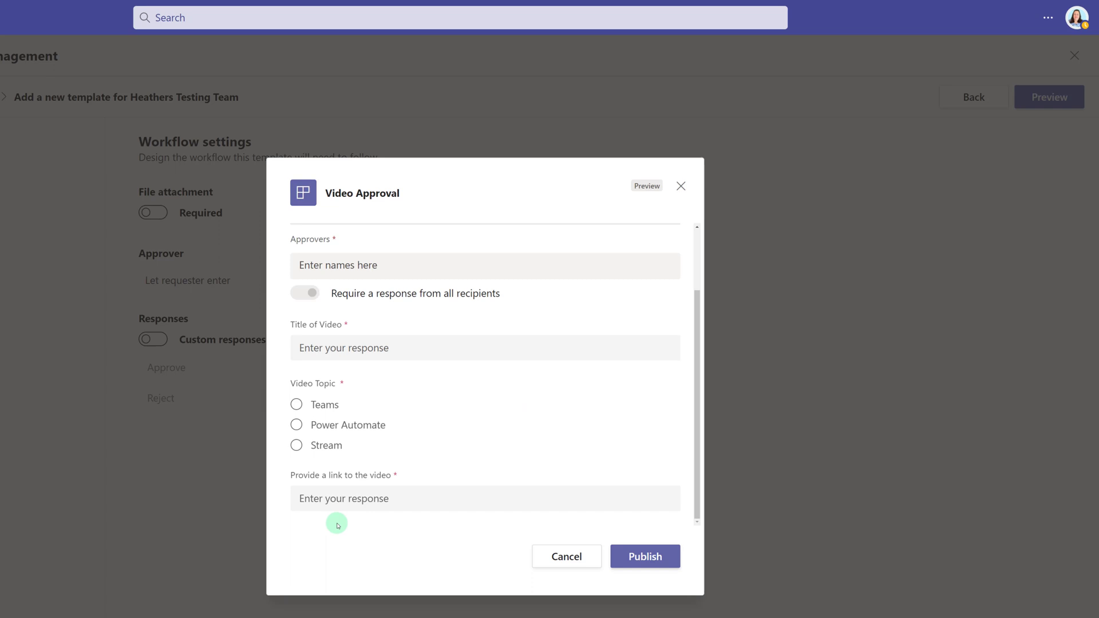
left_click(649, 556)
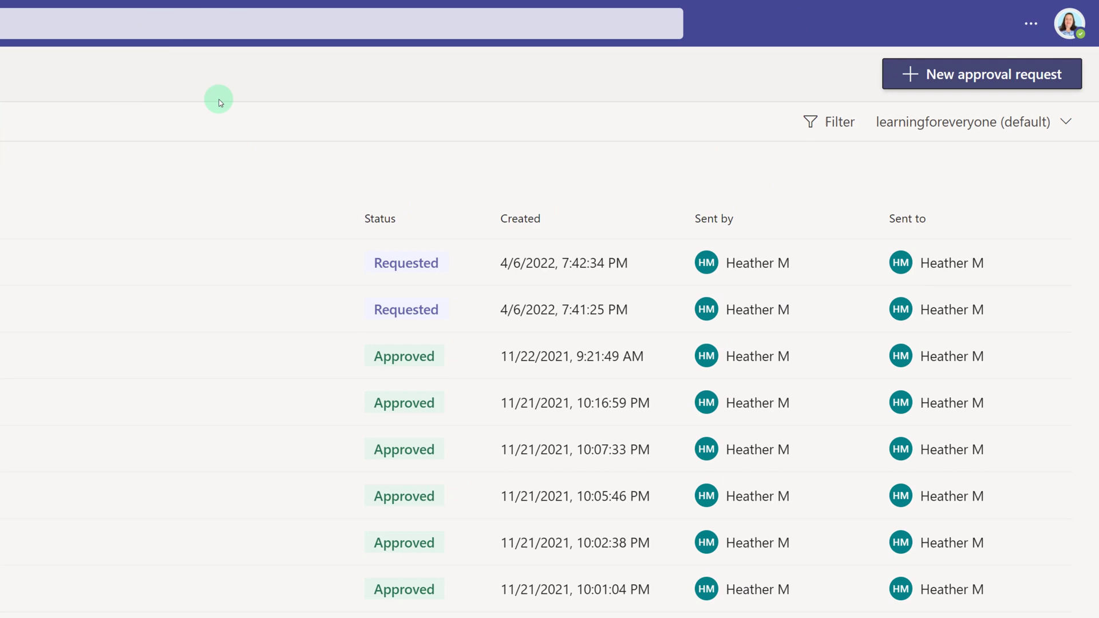
Start a new approval request based on the Video Approval template
left_click(933, 77)
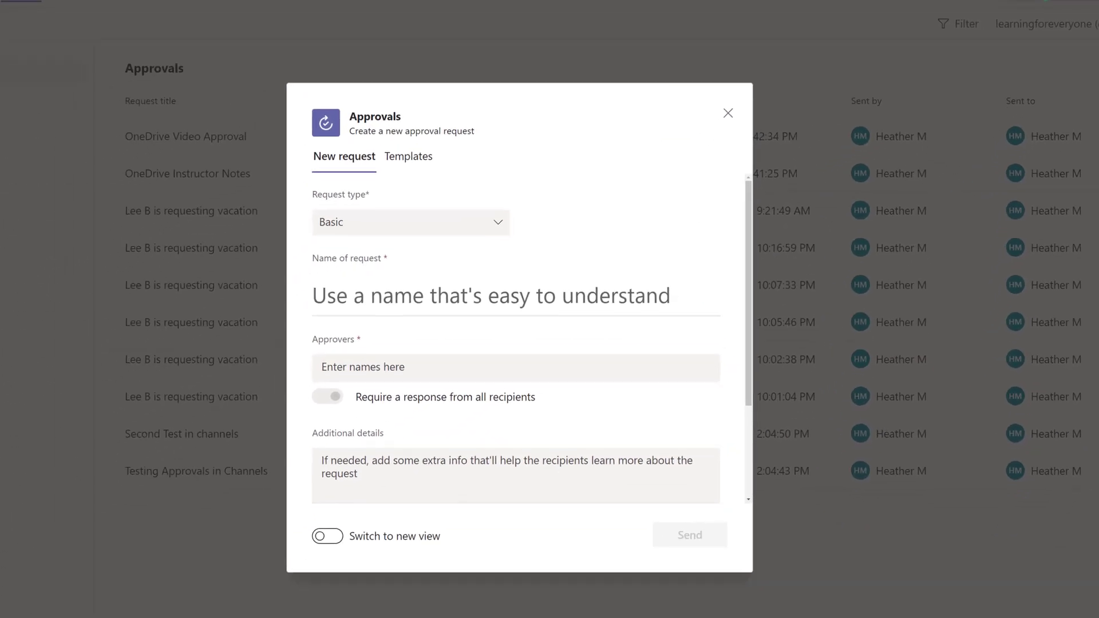
left_click(406, 163)
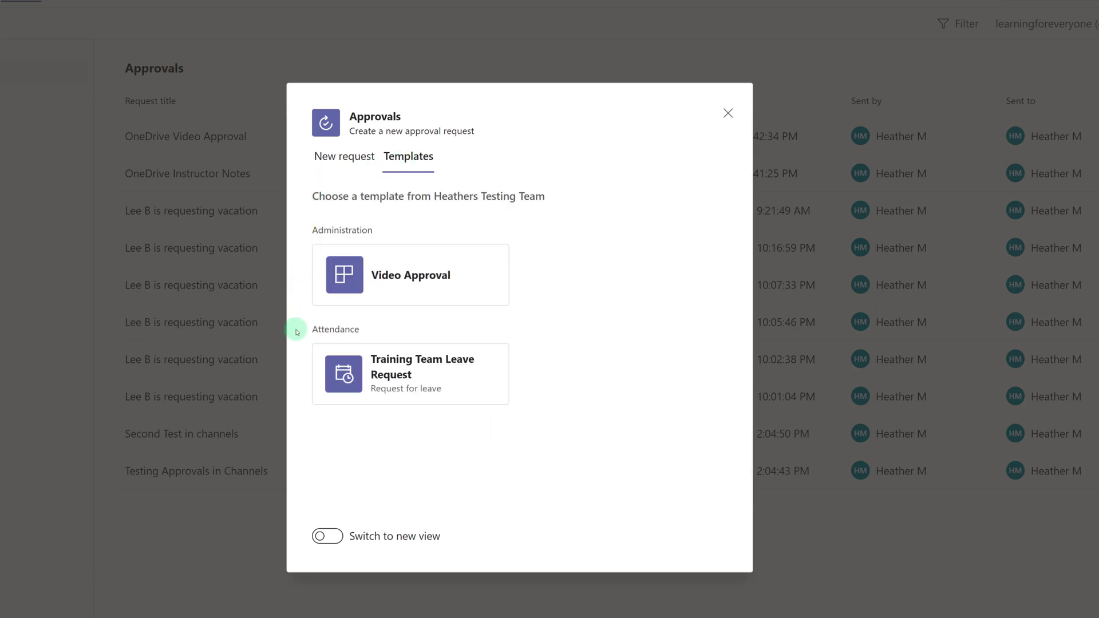
left_click(367, 295)
Name the request Approvals Template and add the approver's name to the Approvers field
type("Approvals ")
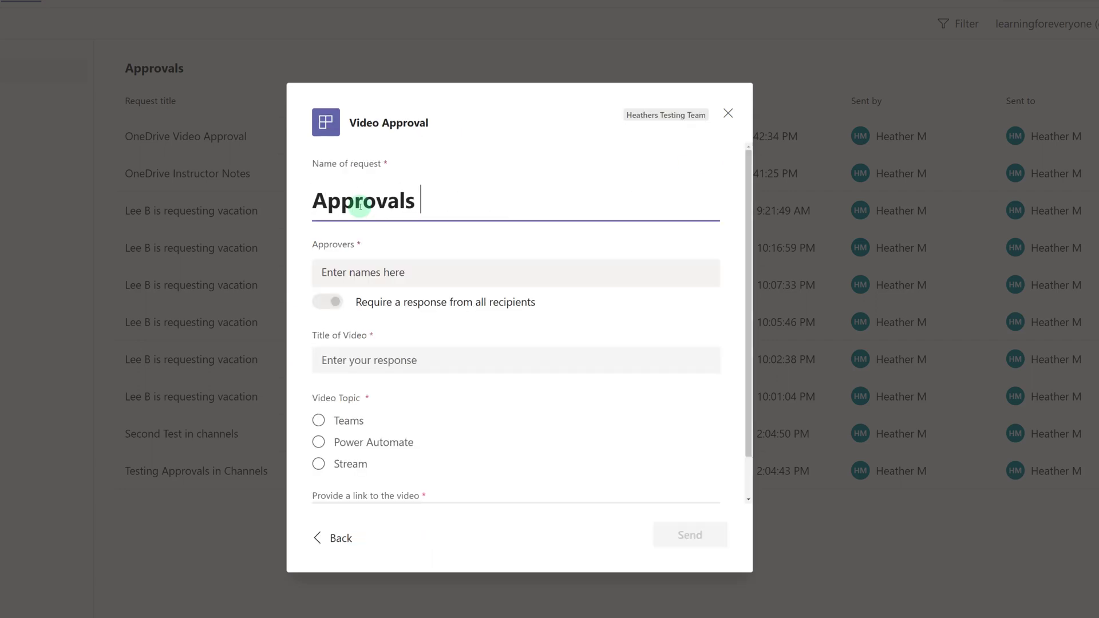
type("Template")
key("Tab")
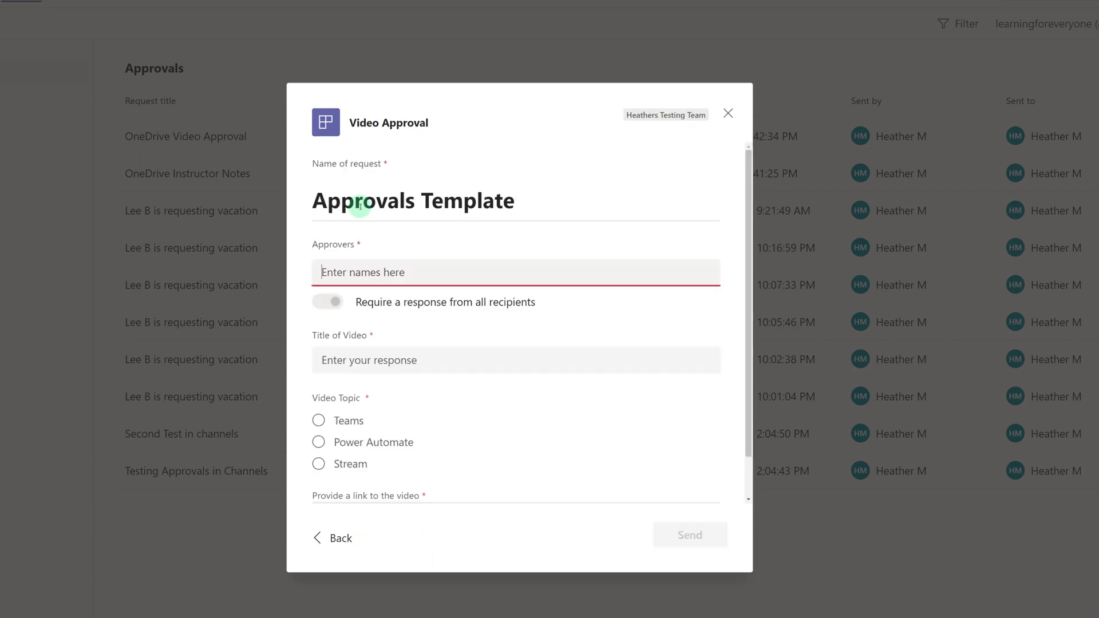
type("ne")
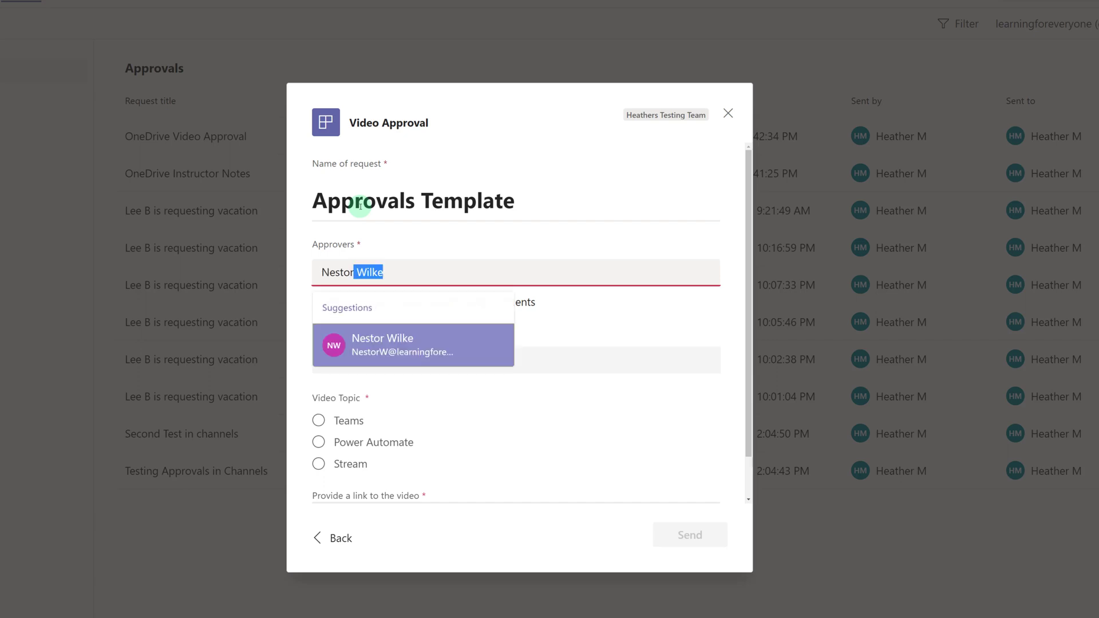
key("Return")
Set Title of Video to "Approvals in Teams with Templates" and choose Teams as the Video Topic
left_click(356, 367)
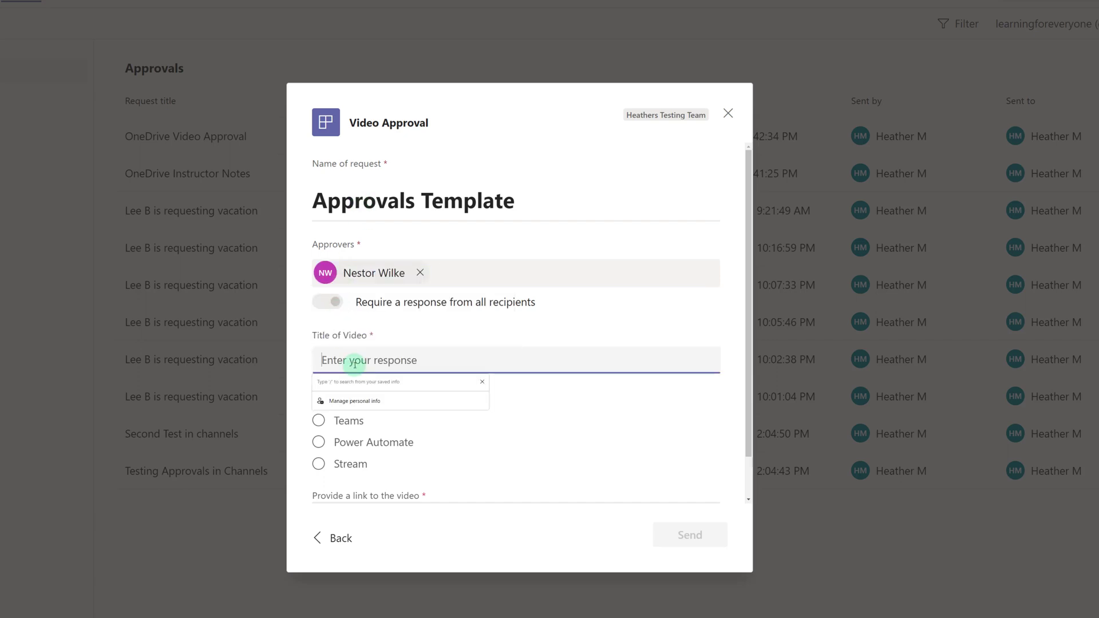
type("Approvals in")
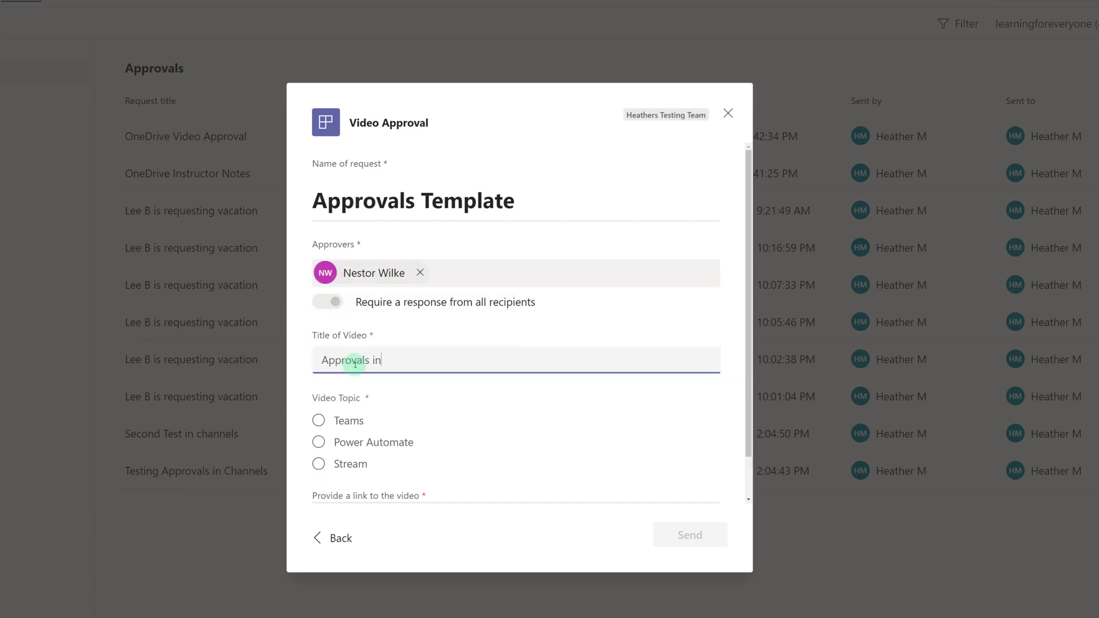
type(" Teams with T")
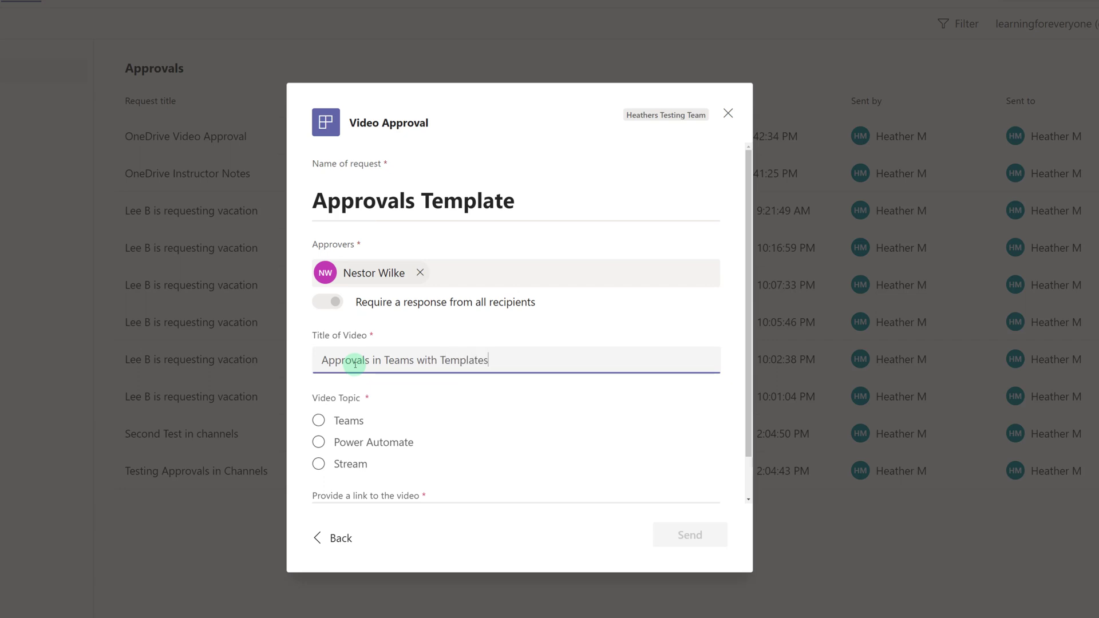
type("emplates")
left_click(318, 420)
scroll(354, 487, "down", 1)
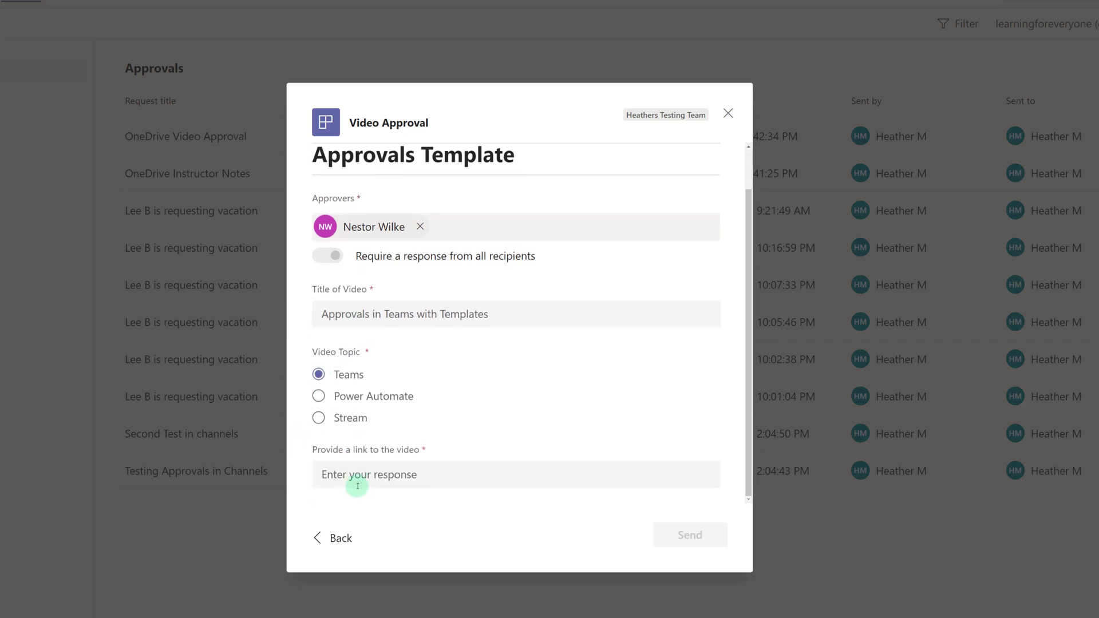
left_click(357, 486)
type("www.mylink.com")
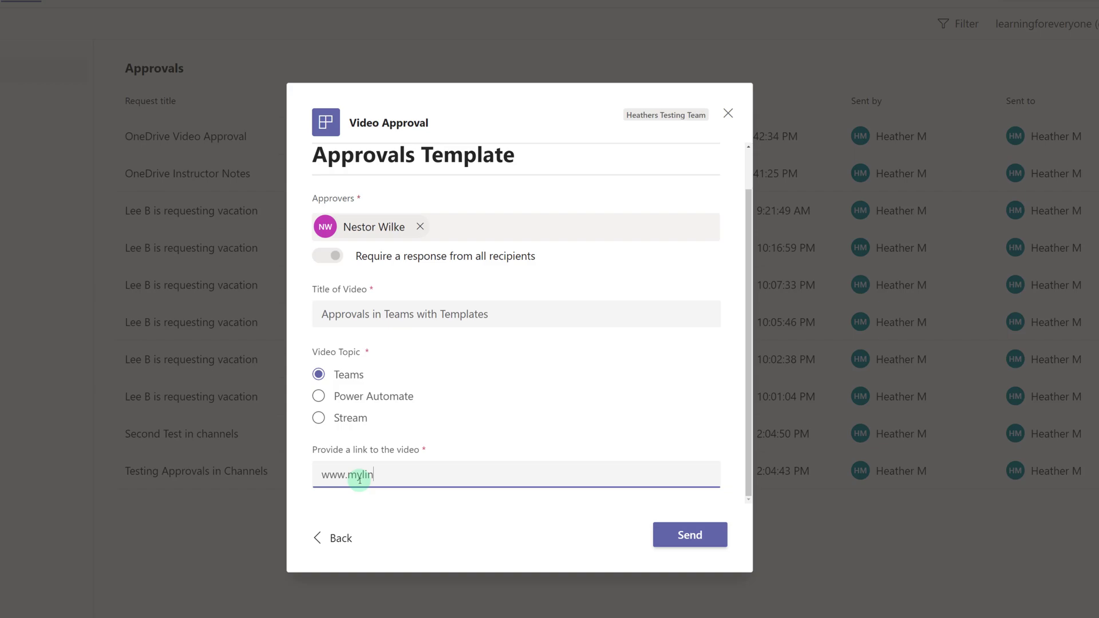